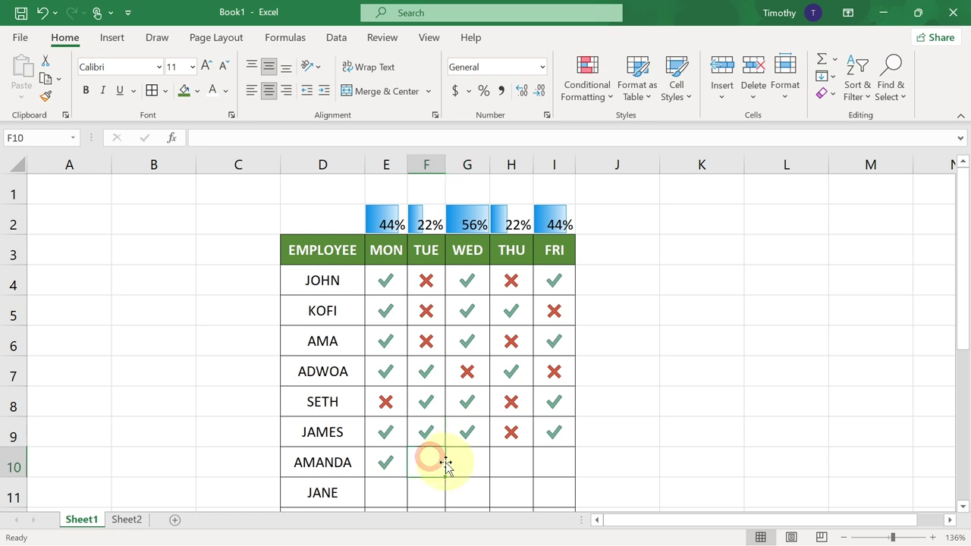
- Enter 0, 1, 0, 1 in F10:I10, marking row 10 absent, present, absent, present for Tuesday–Friday
{"action": "type", "text": "0"}
{"action": "key", "text": "Tab"}
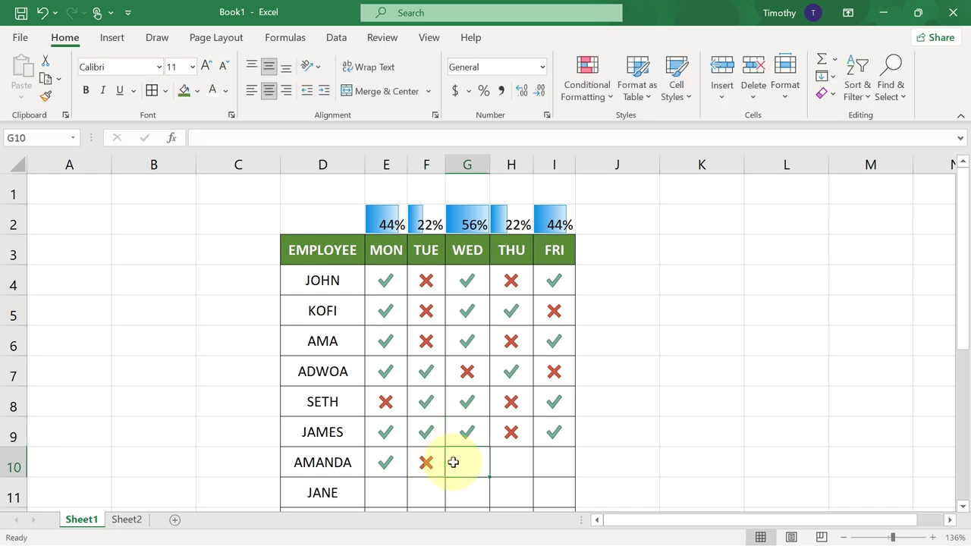
{"action": "type", "text": "1"}
{"action": "key", "text": "Tab"}
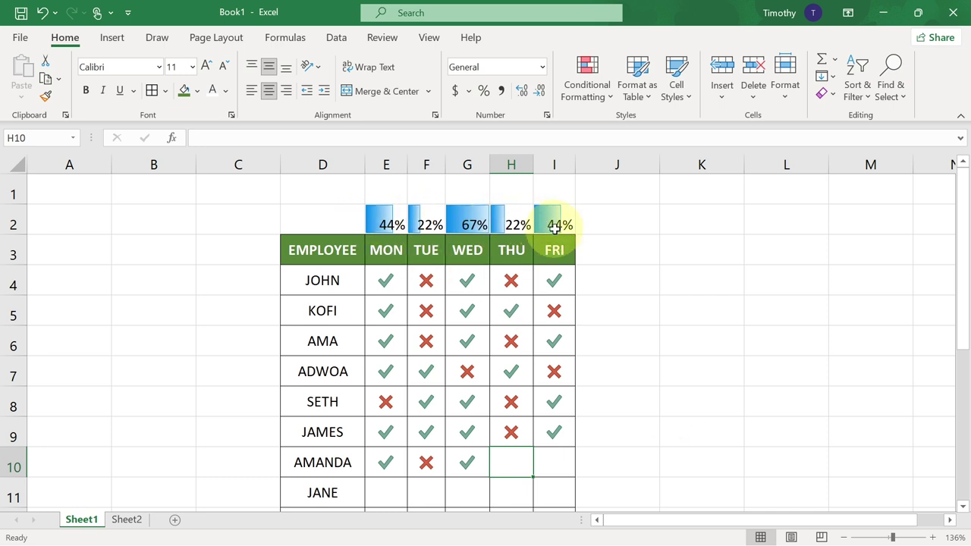
{"action": "type", "text": "0"}
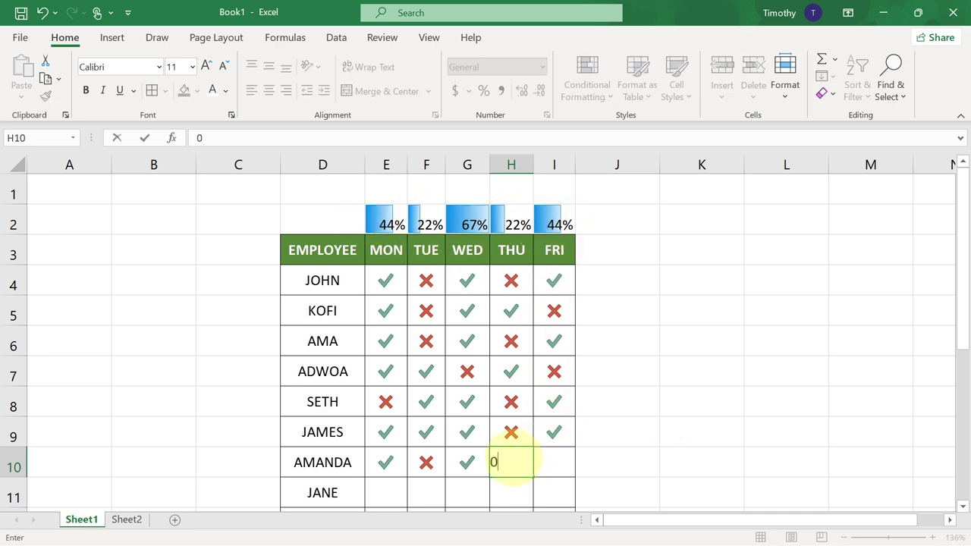
{"action": "key", "text": "Tab"}
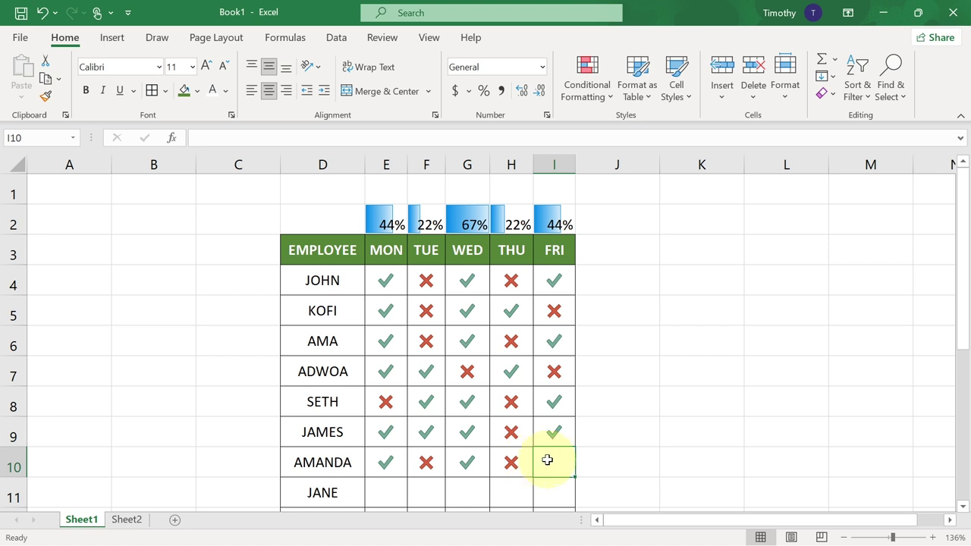
{"action": "type", "text": "1"}
{"action": "key", "text": "Tab"}
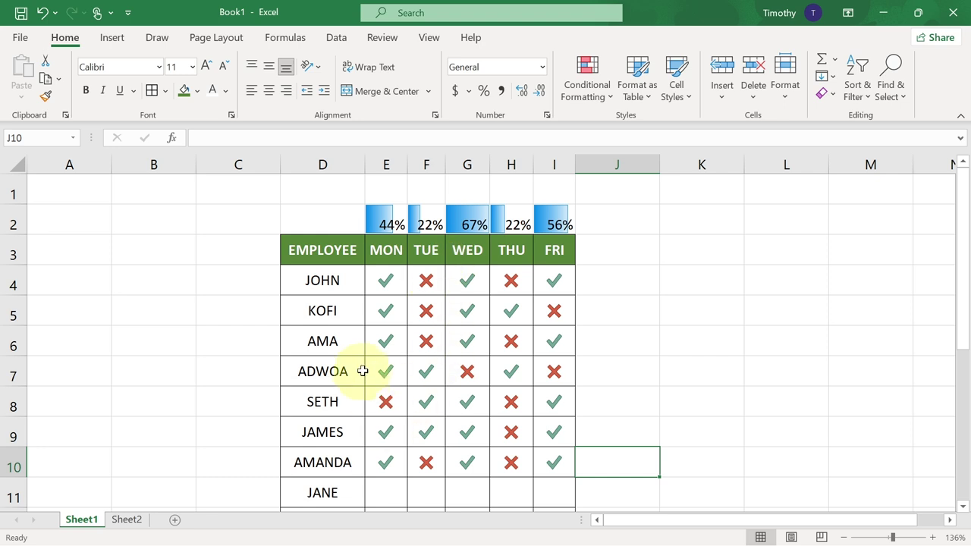
{"action": "scroll", "coordinate": [365, 355], "scroll_direction": "down", "scroll_amount": 1}
{"action": "scroll", "coordinate": [365, 355], "scroll_direction": "up", "scroll_amount": 1}
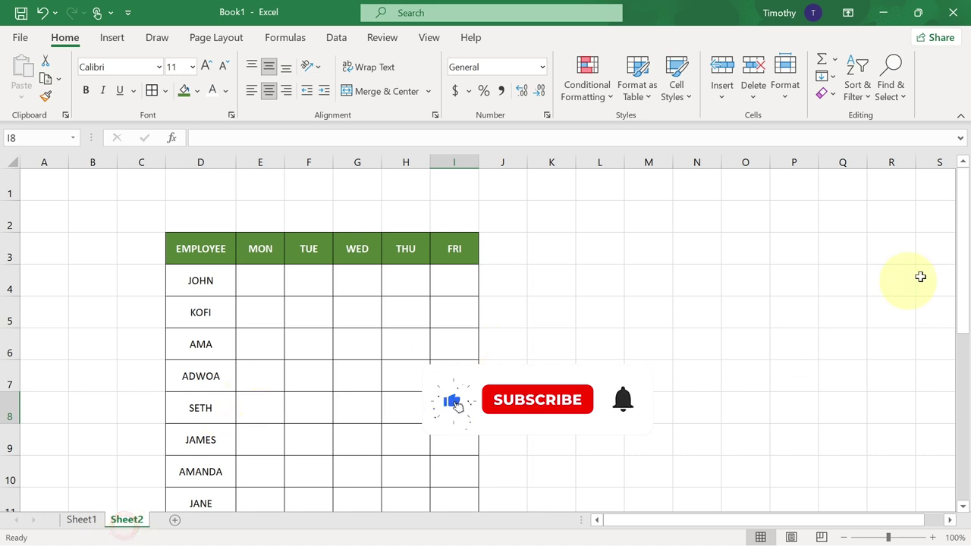
- Select the empty attendance grid E4:I12 on Sheet2
{"action": "left_click_drag", "start_coordinate": [961, 277], "coordinate": [962, 307]}
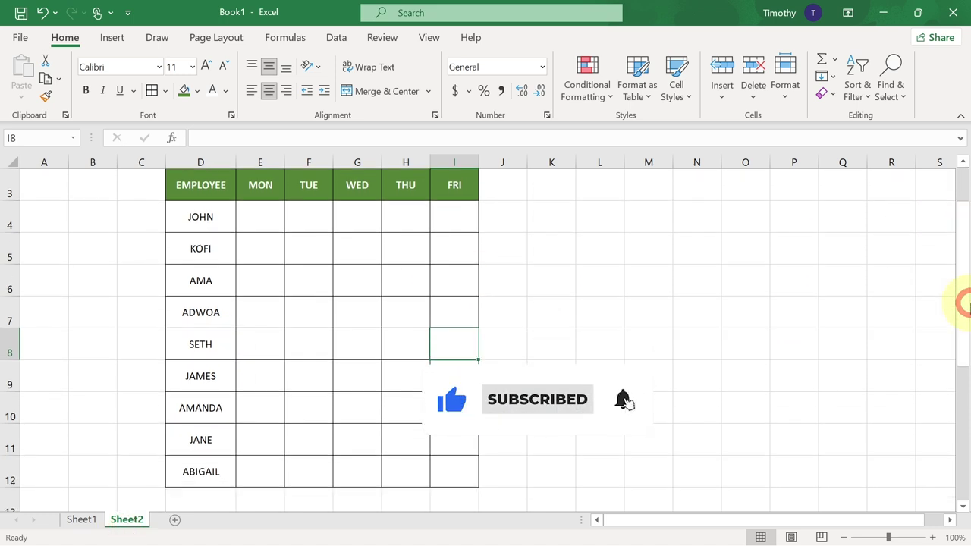
{"action": "left_click", "coordinate": [271, 226]}
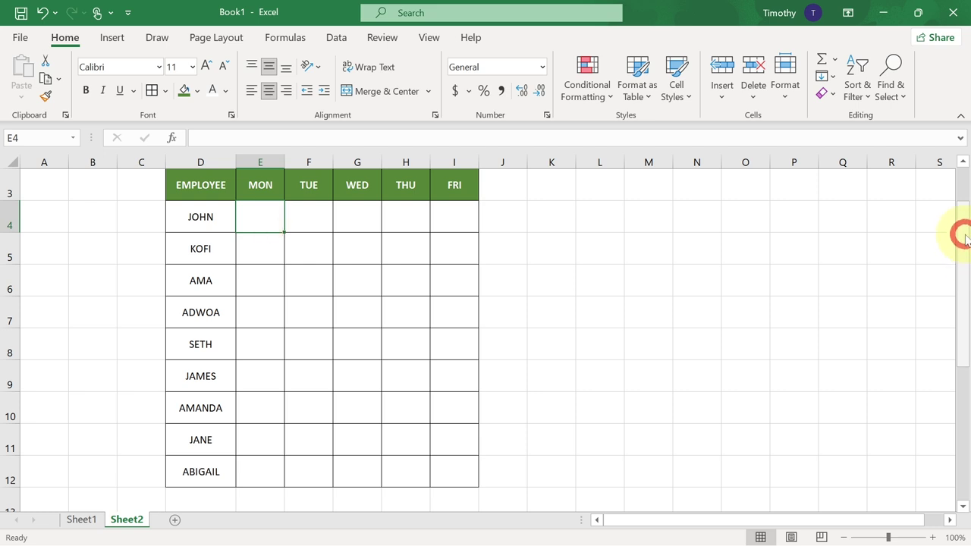
{"action": "left_click_drag", "start_coordinate": [962, 236], "coordinate": [961, 234]}
{"action": "type", "text": "1"}
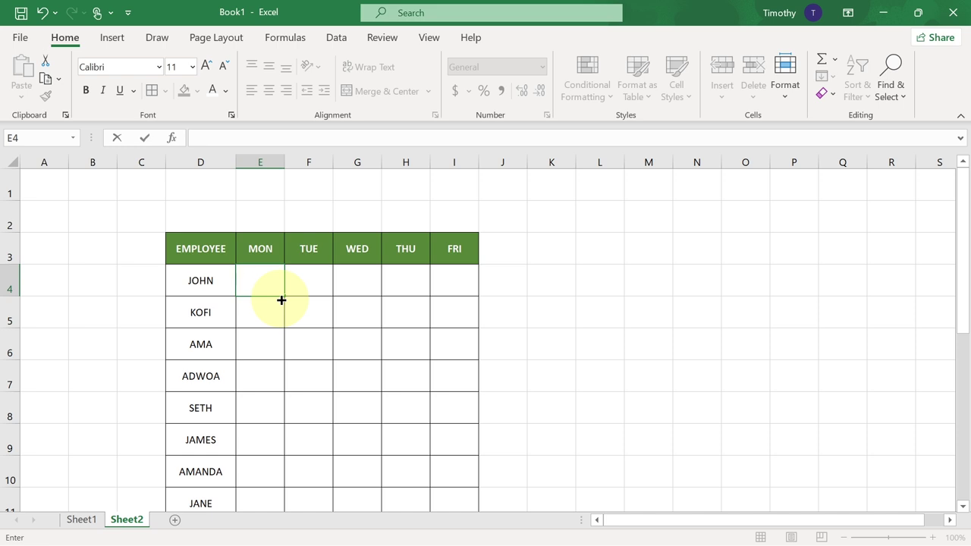
{"action": "left_click", "coordinate": [291, 278]}
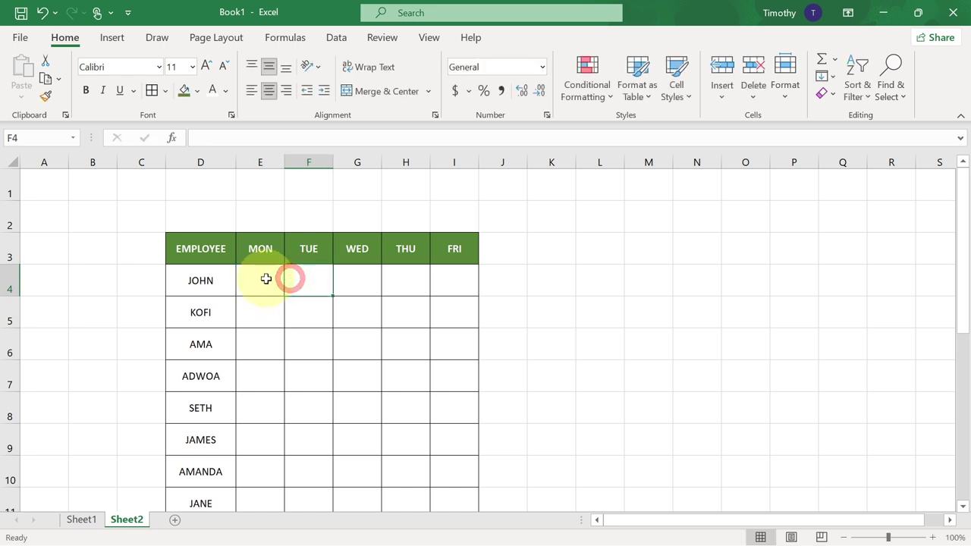
{"action": "left_click_drag", "start_coordinate": [260, 278], "coordinate": [443, 431]}
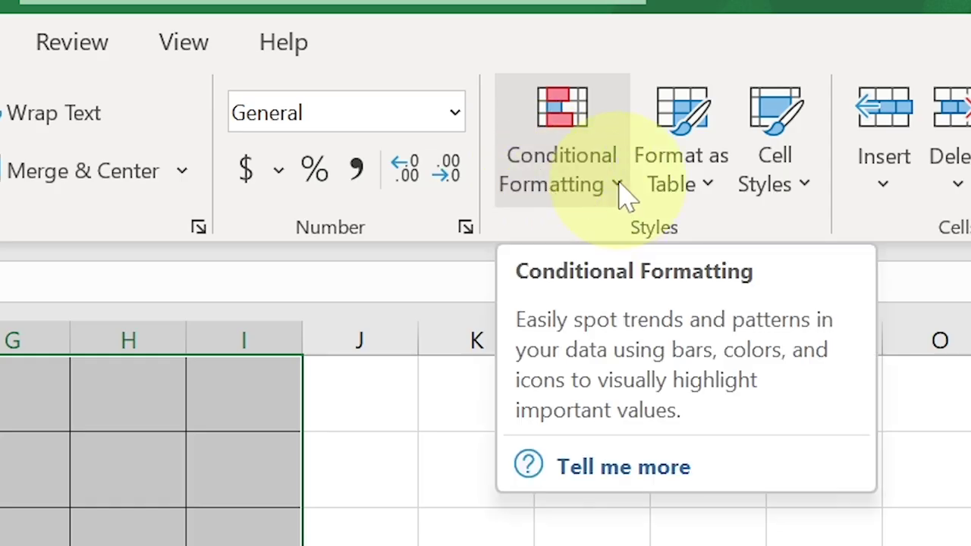
- Create a new Icon Sets rule with 3 Symbols (Uncircled) and Show Icon Only ticked
{"action": "left_click", "coordinate": [612, 99]}
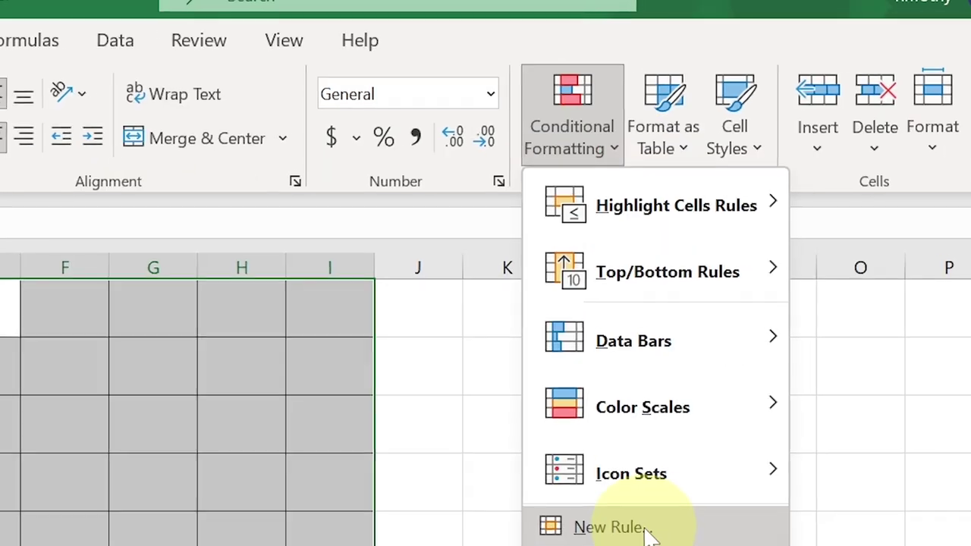
{"action": "left_click", "coordinate": [644, 479]}
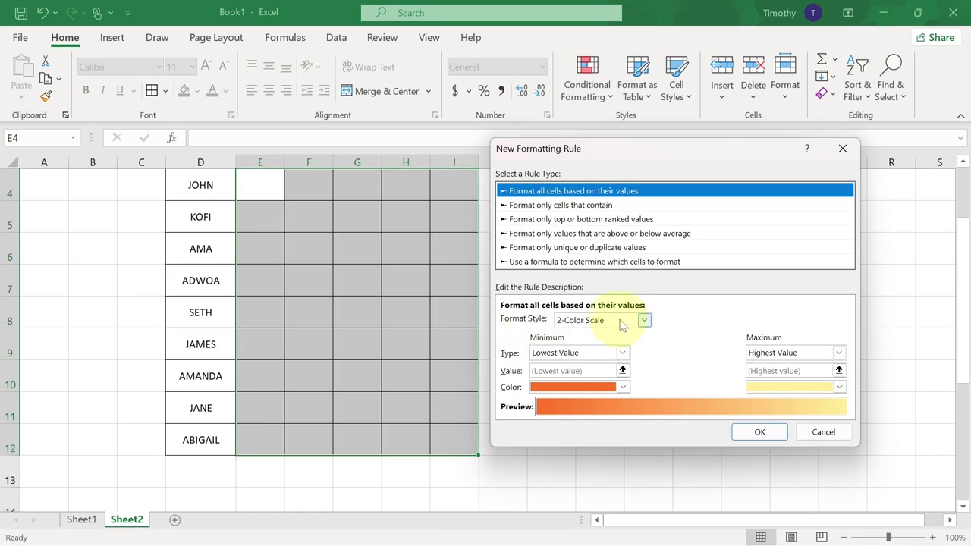
{"action": "left_click", "coordinate": [652, 383]}
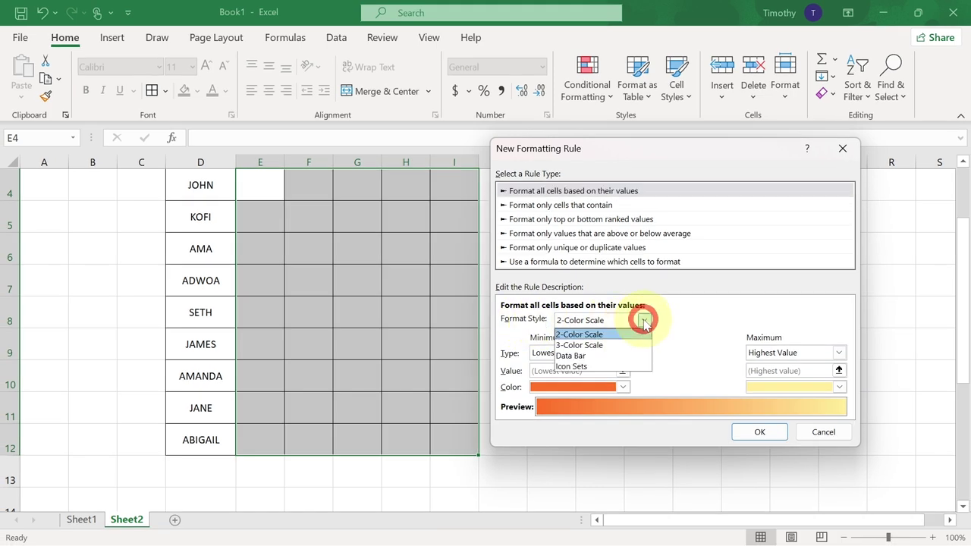
{"action": "left_click", "coordinate": [571, 368]}
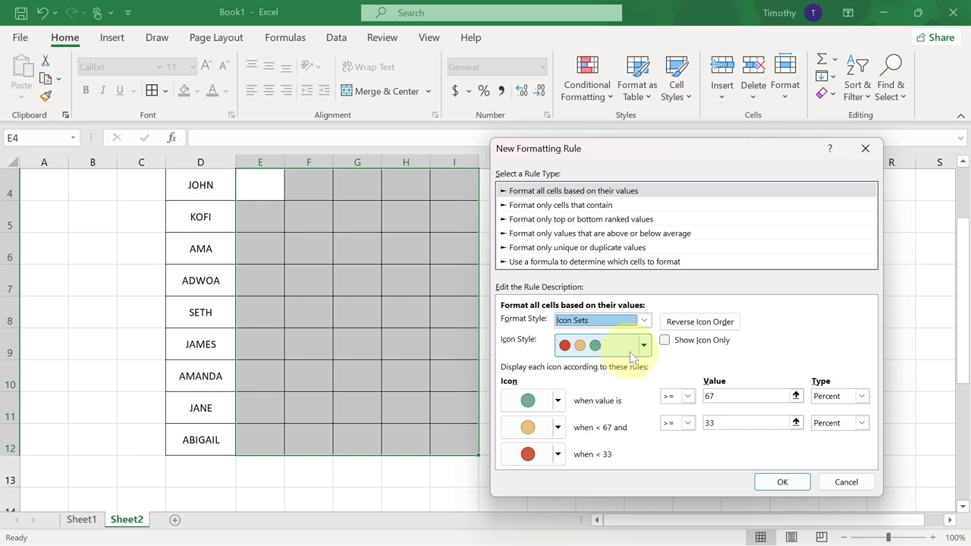
{"action": "left_click", "coordinate": [643, 347]}
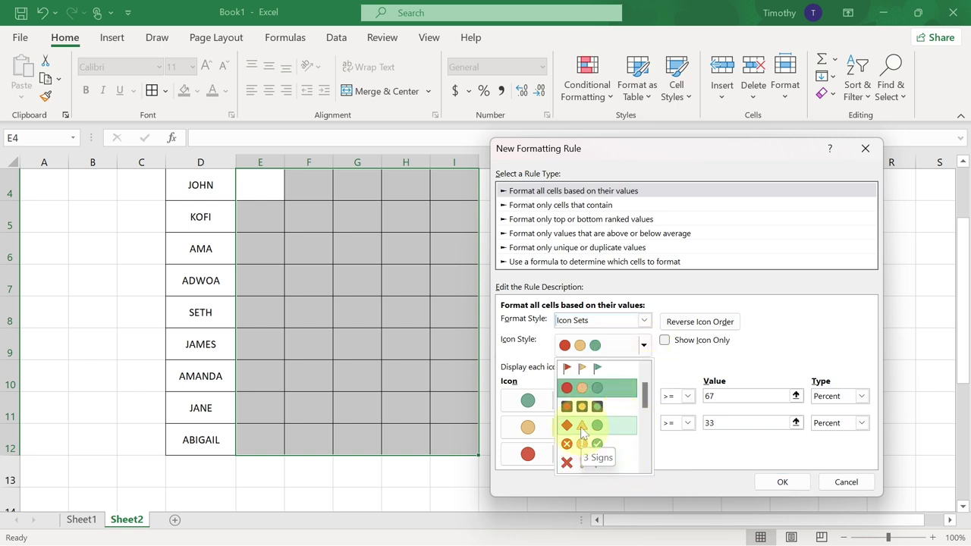
{"action": "left_click", "coordinate": [592, 463]}
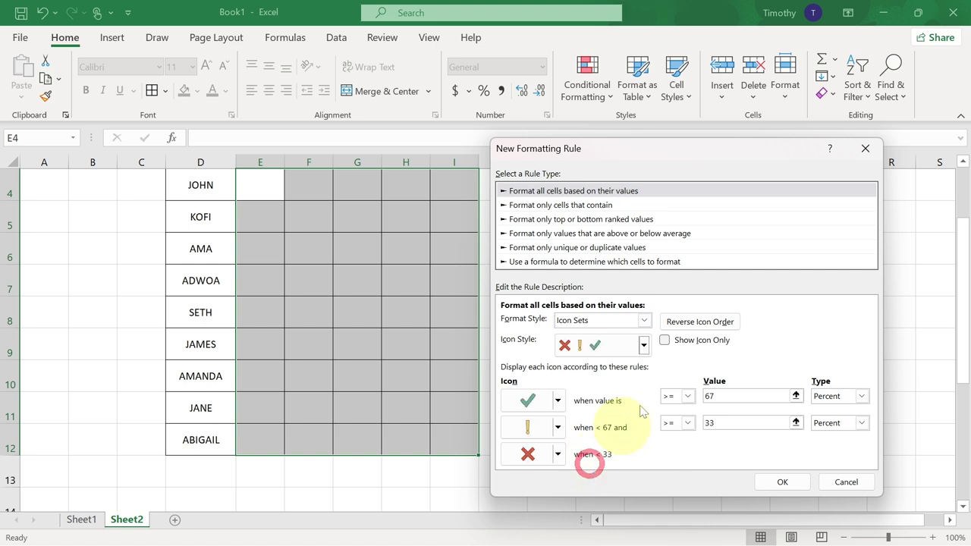
{"action": "left_click", "coordinate": [665, 341]}
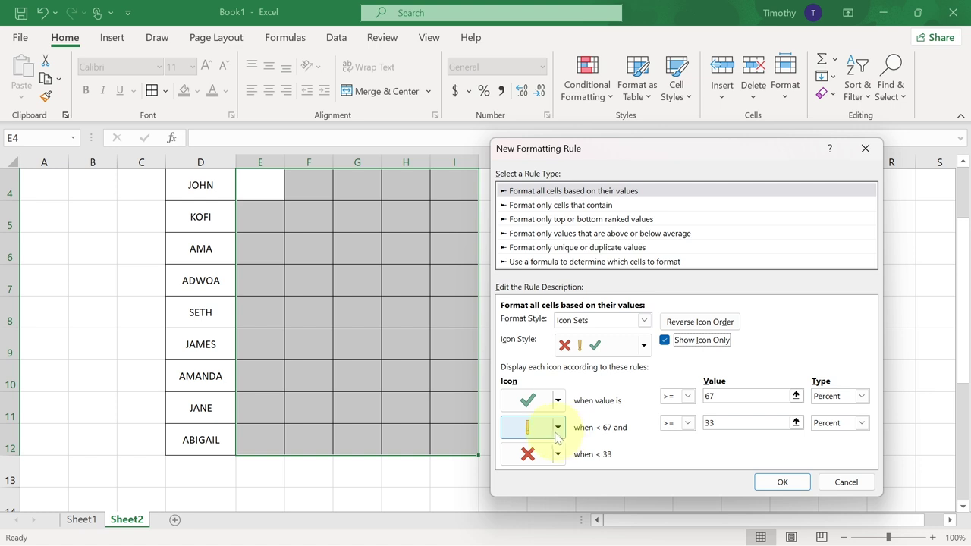
- Use Number thresholds so values of 1 or more show a check, lower values a red cross, and apply
{"action": "left_click", "coordinate": [862, 396]}
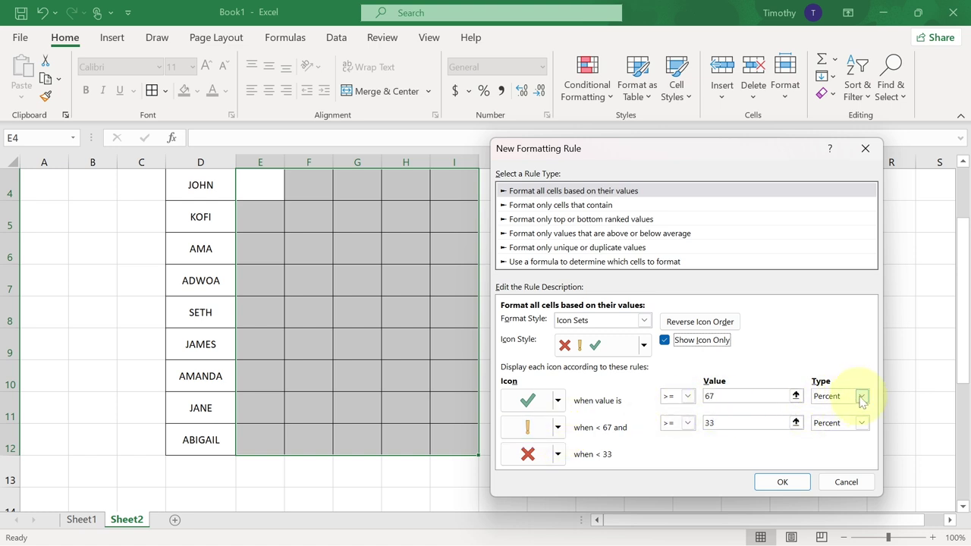
{"action": "left_click", "coordinate": [834, 407]}
{"action": "left_click", "coordinate": [857, 423]}
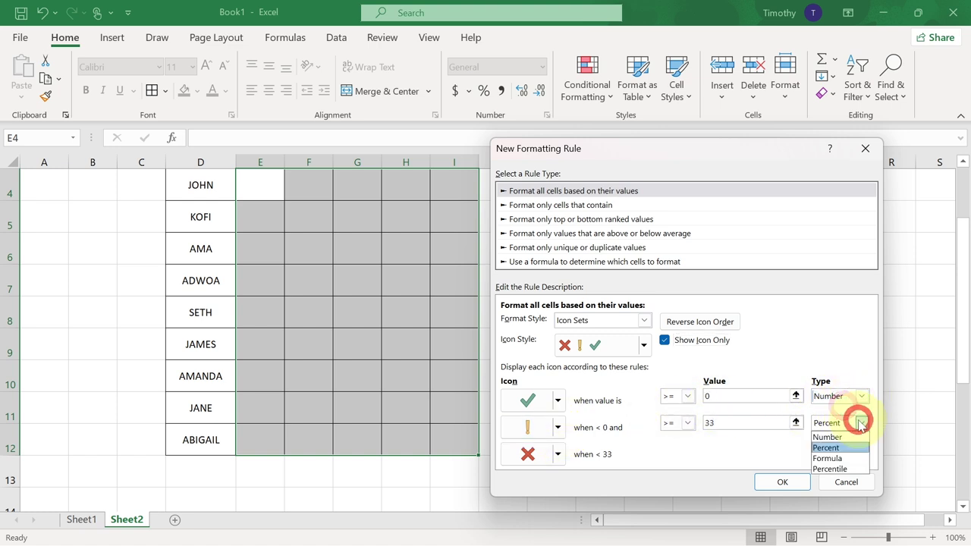
{"action": "left_click", "coordinate": [838, 434]}
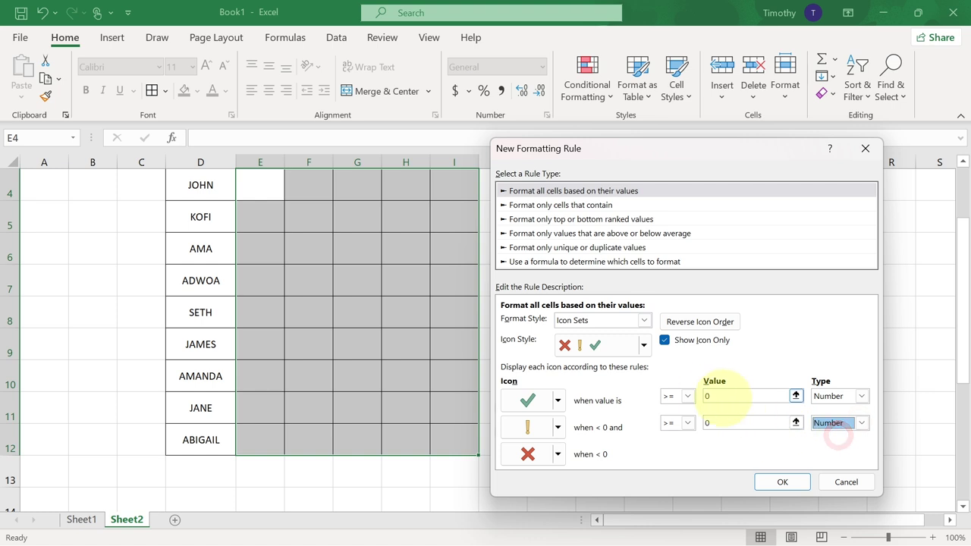
{"action": "left_click", "coordinate": [708, 396]}
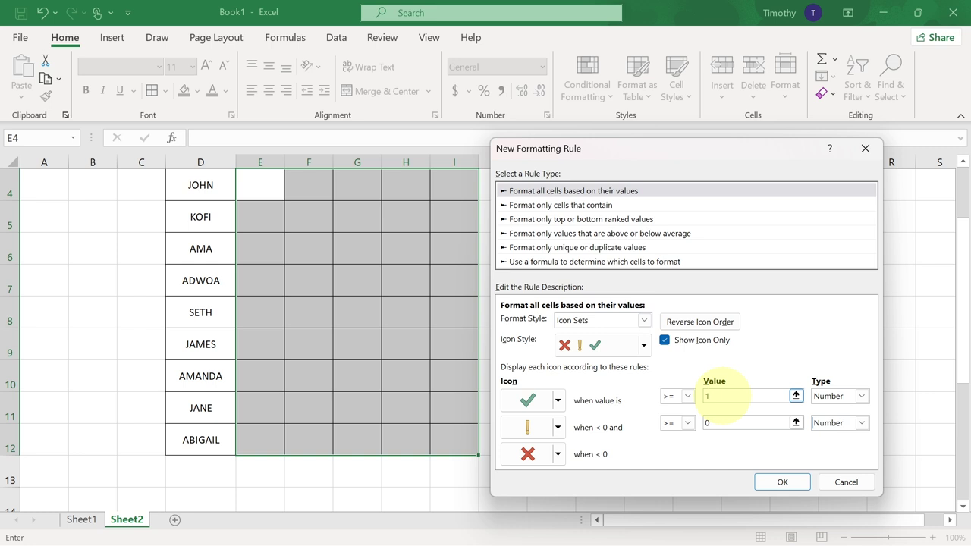
{"action": "left_click", "coordinate": [560, 428]}
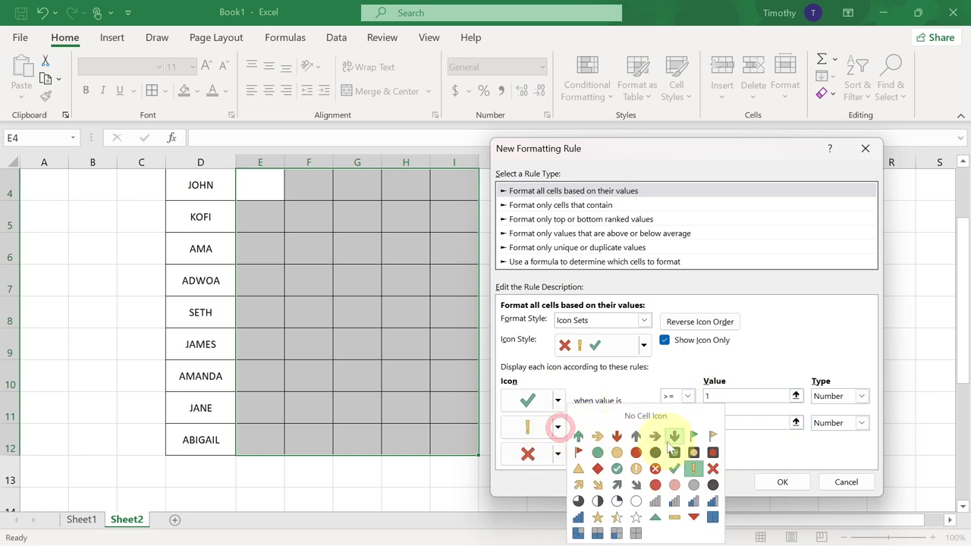
{"action": "left_click", "coordinate": [712, 469]}
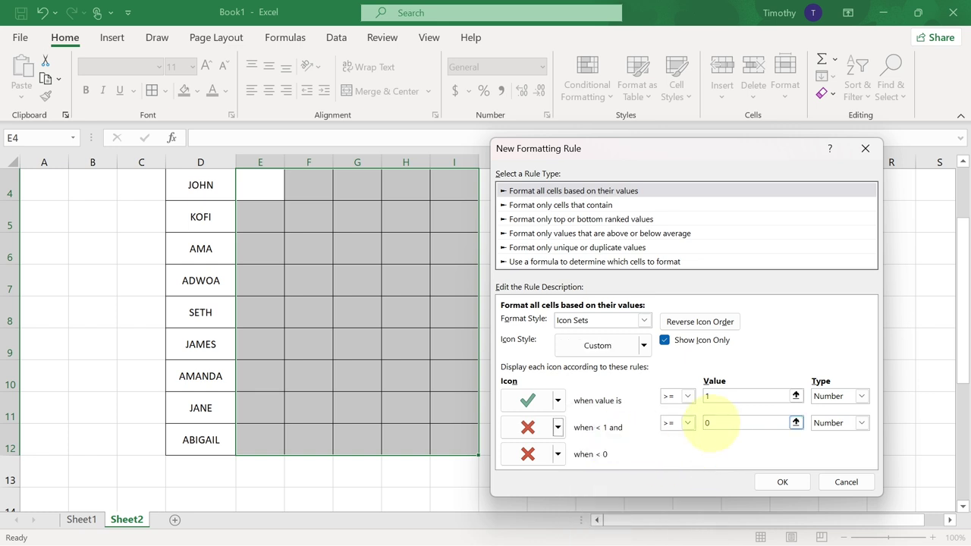
{"action": "left_click", "coordinate": [782, 482]}
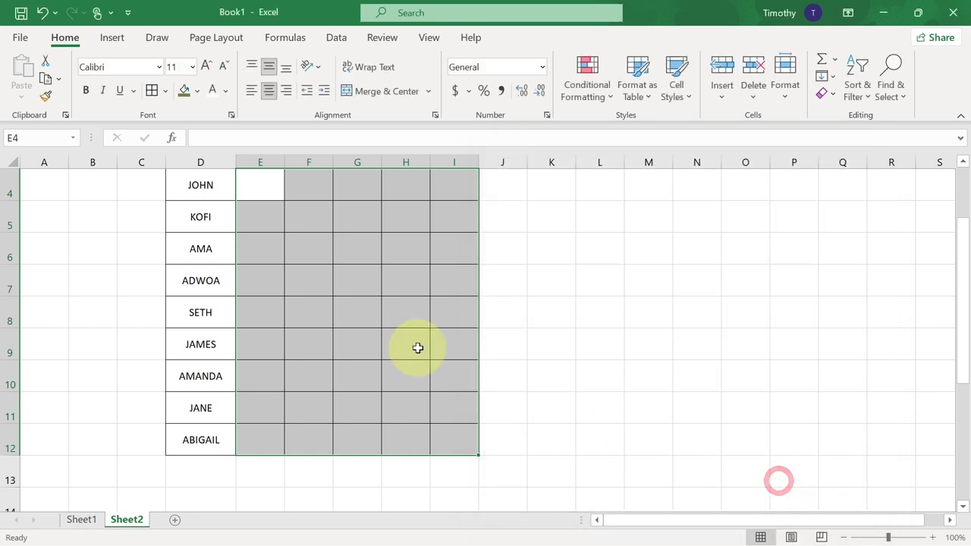
- Enter 1, 0, 1, 0, 1 in E4:I4 for the first employee's Monday to Friday
{"action": "scroll", "coordinate": [410, 342], "scroll_direction": "up", "scroll_amount": 1}
{"action": "left_click", "coordinate": [274, 288]}
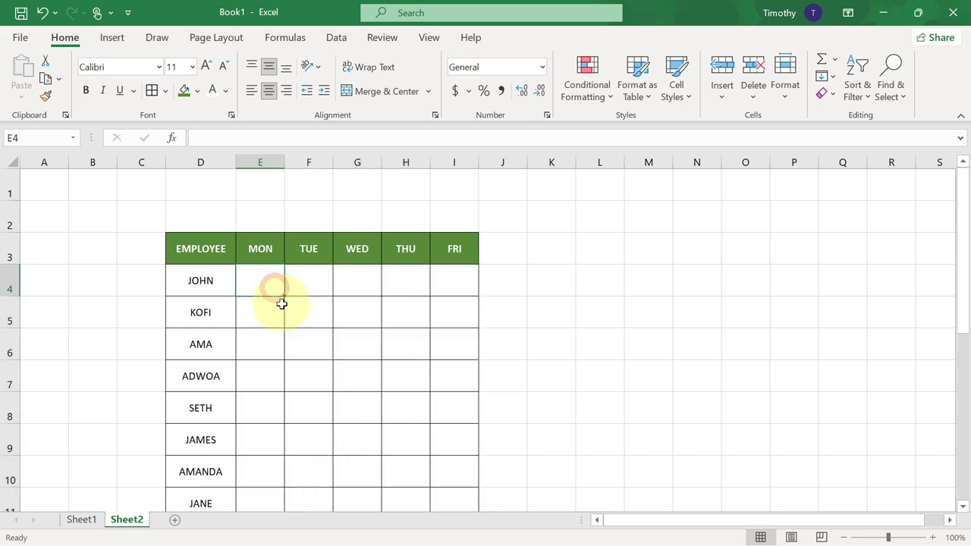
{"action": "type", "text": "1"}
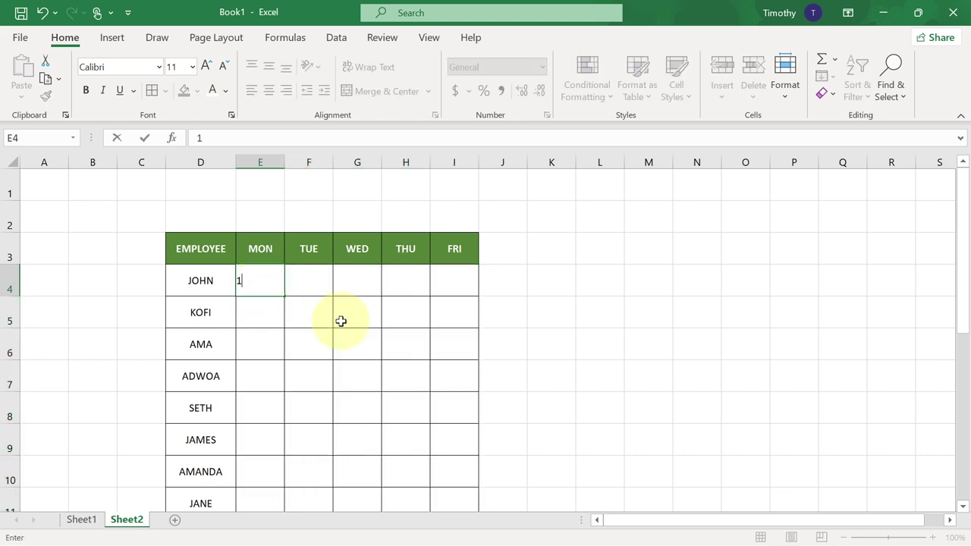
{"action": "key", "text": "Tab"}
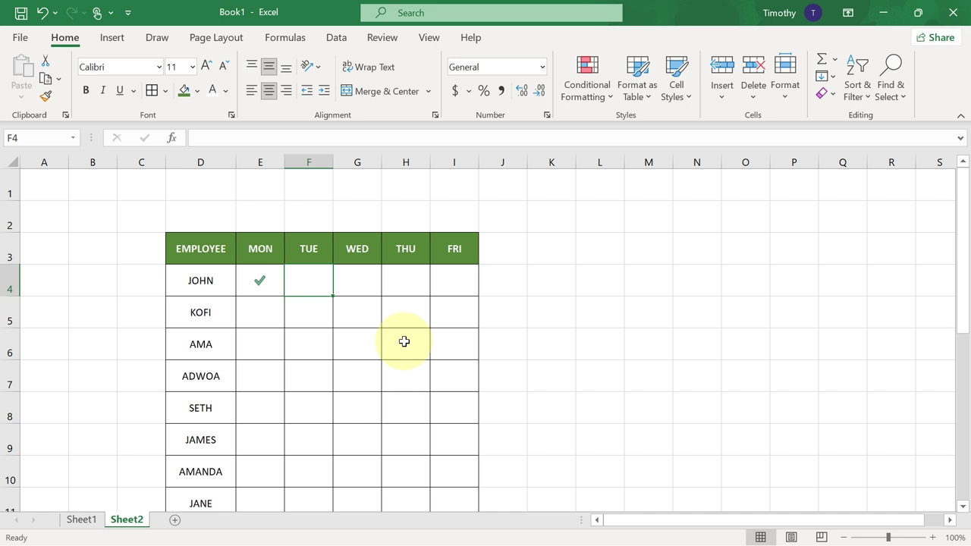
{"action": "type", "text": "0"}
{"action": "key", "text": "Tab"}
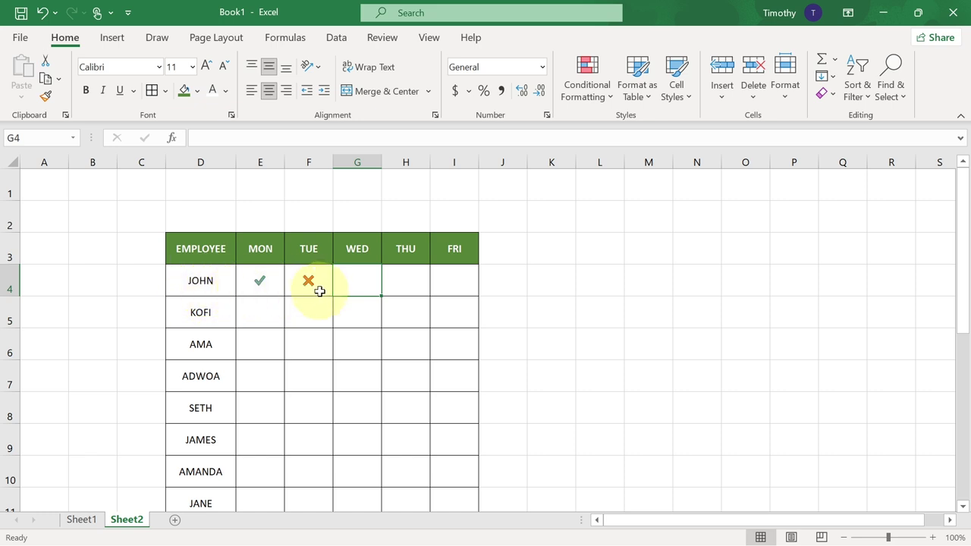
{"action": "type", "text": "1"}
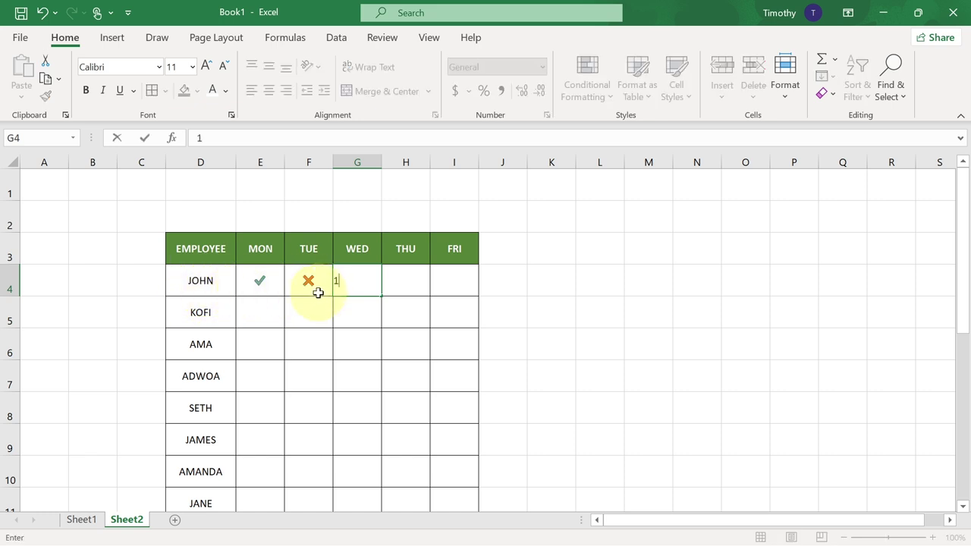
{"action": "key", "text": "Tab"}
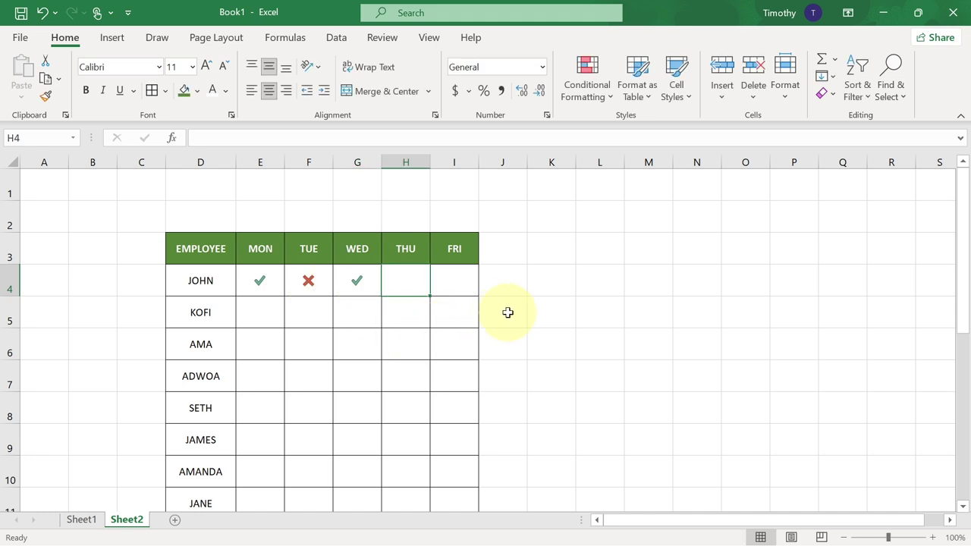
{"action": "type", "text": "0"}
{"action": "key", "text": "Tab"}
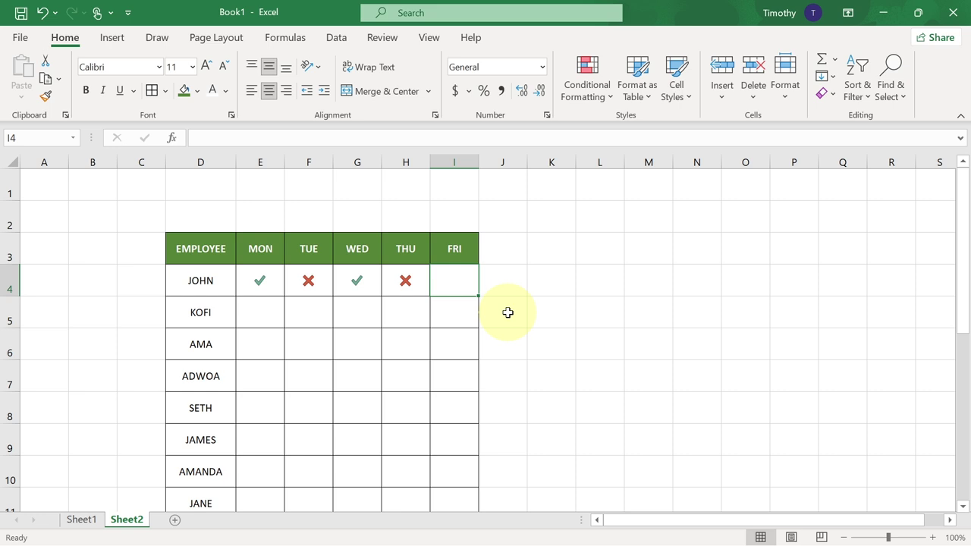
{"action": "type", "text": "1"}
{"action": "key", "text": "Tab"}
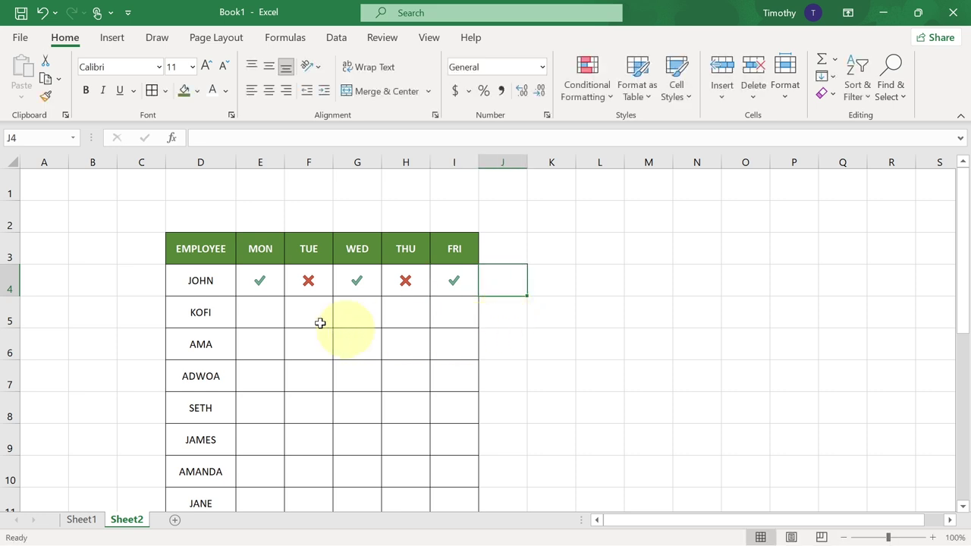
{"action": "left_click", "coordinate": [256, 216]}
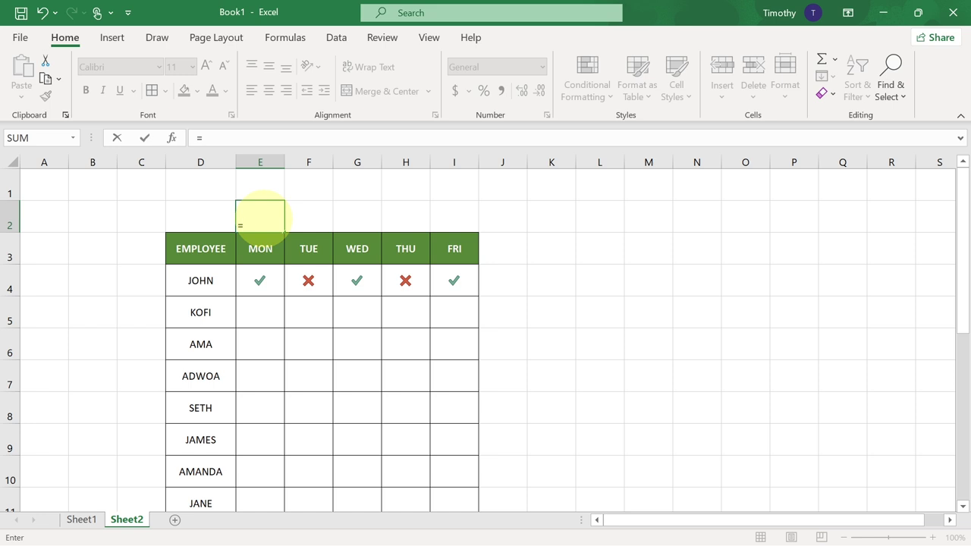
- Enter =COUNTIF(E4:E12,"1")/COUNTA($D$4:$D$12) in E2 as Monday's attendance rate
{"action": "type", "text": "coun"}
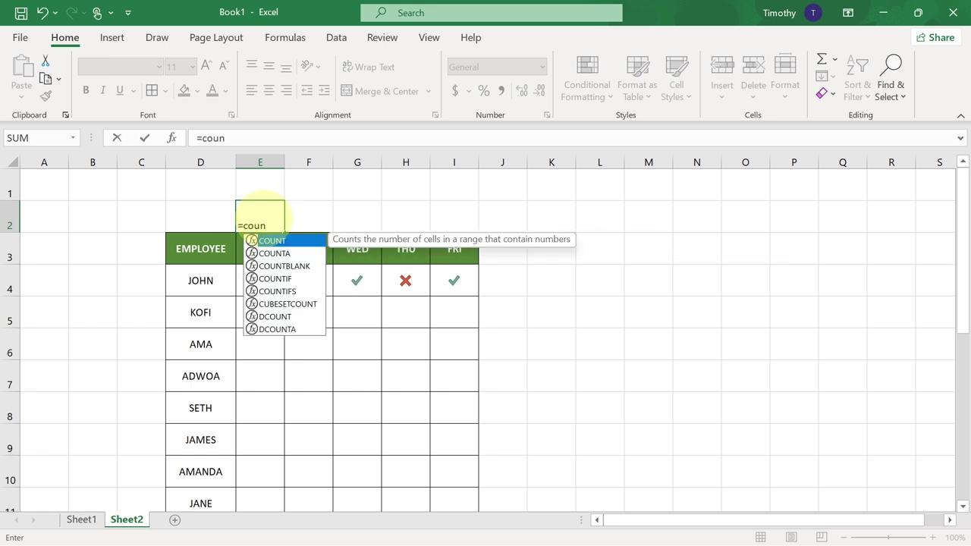
{"action": "key", "text": "Down"}
{"action": "key", "text": "Down"}
{"action": "key", "text": "Down"}
{"action": "key", "text": "Tab"}
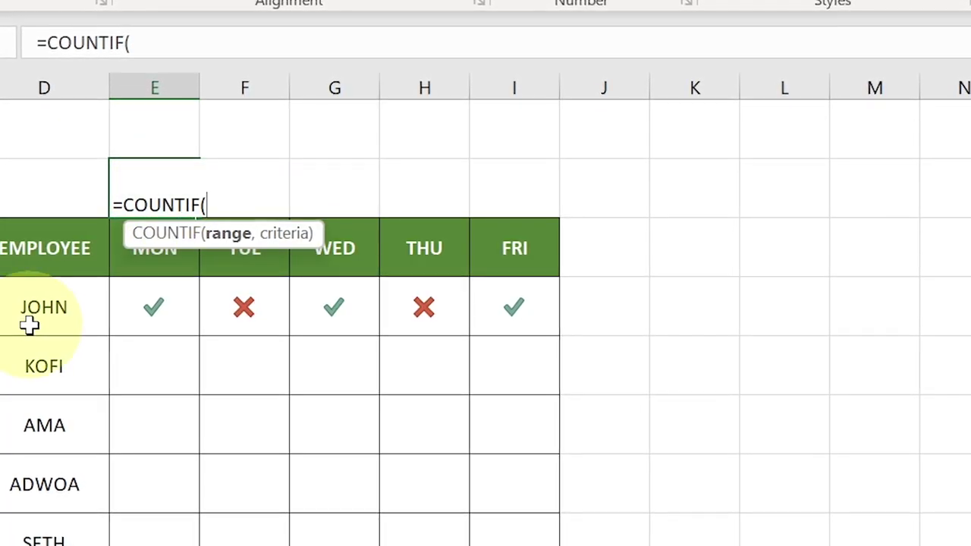
{"action": "left_click_drag", "start_coordinate": [152, 306], "coordinate": [151, 545]}
{"action": "scroll", "coordinate": [182, 509], "scroll_direction": "up", "scroll_amount": 3}
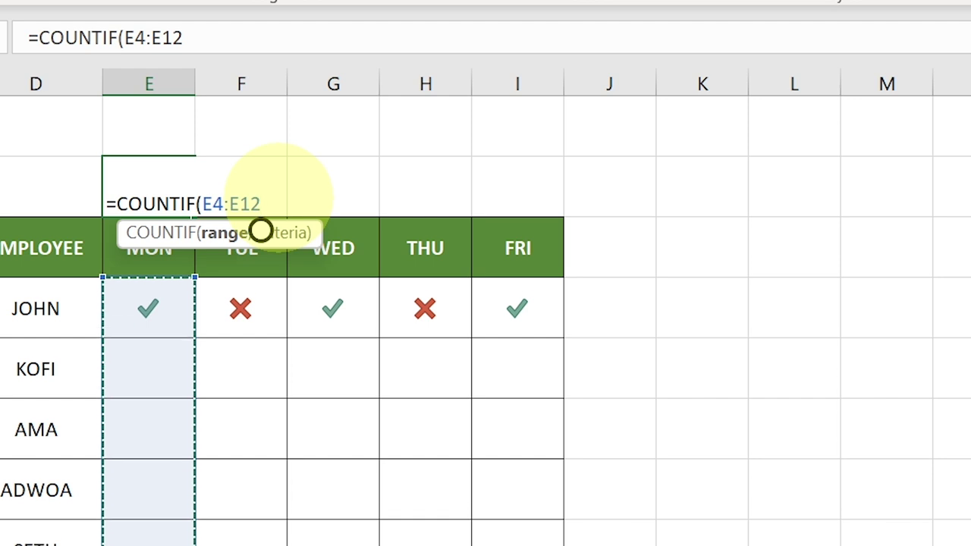
{"action": "type", "text": ",\""}
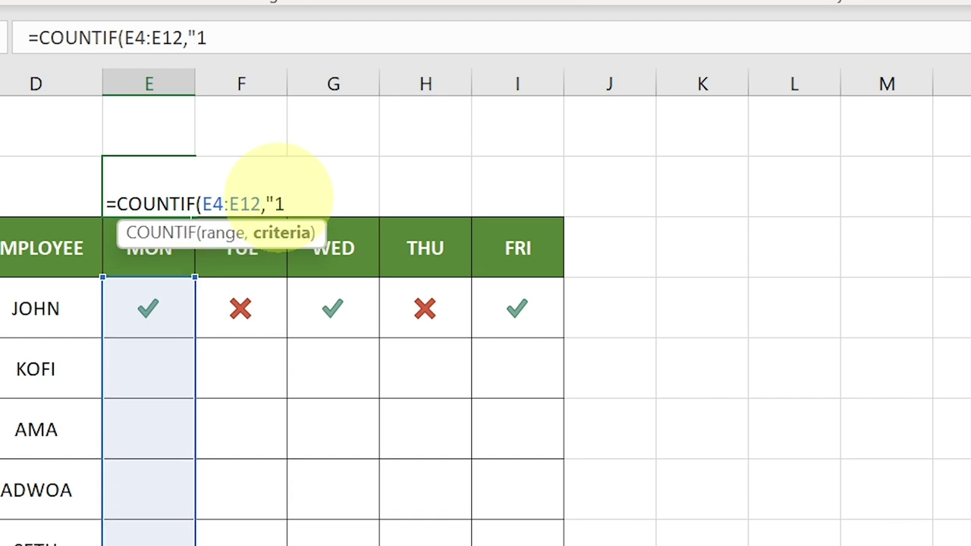
{"action": "type", "text": "1\""}
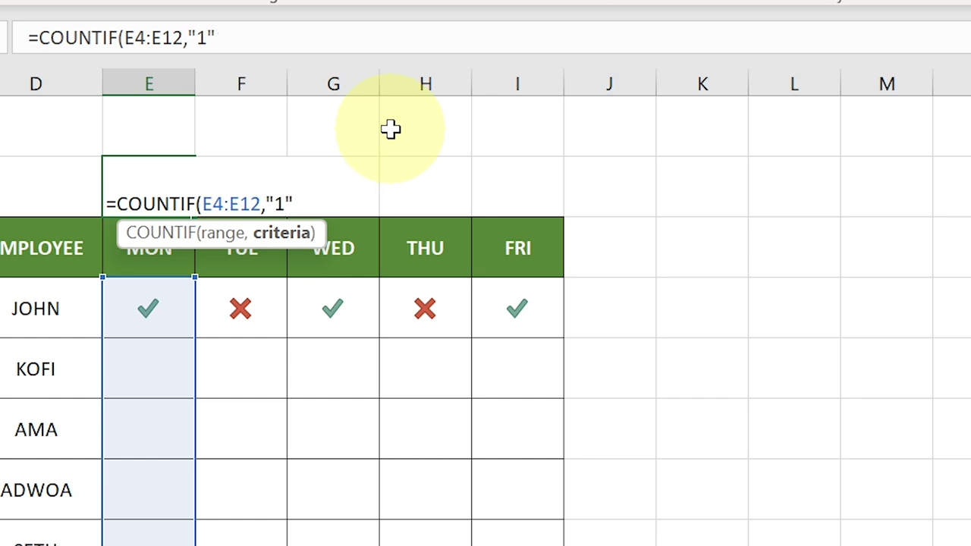
{"action": "type", "text": ")"}
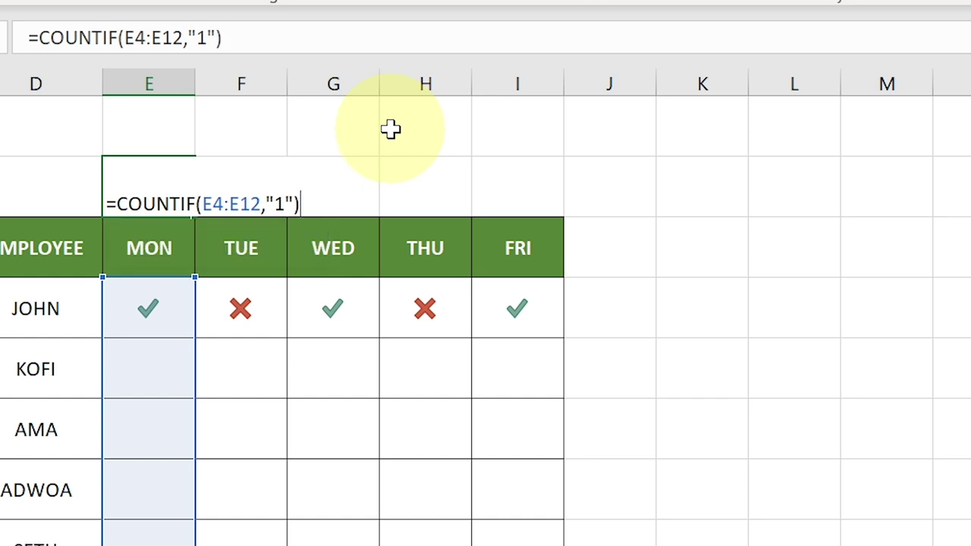
{"action": "type", "text": "/"}
{"action": "type", "text": "coun"}
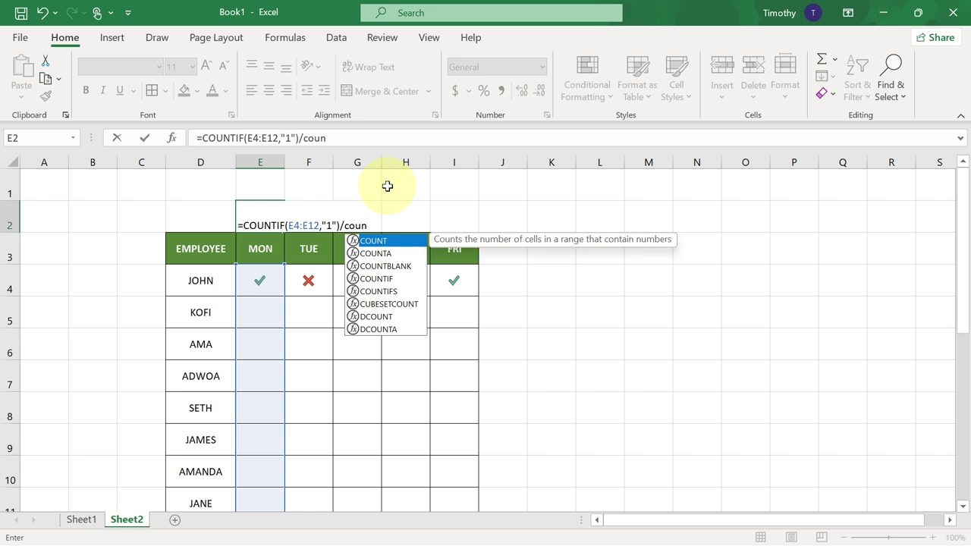
{"action": "key", "text": "Down"}
{"action": "key", "text": "Tab"}
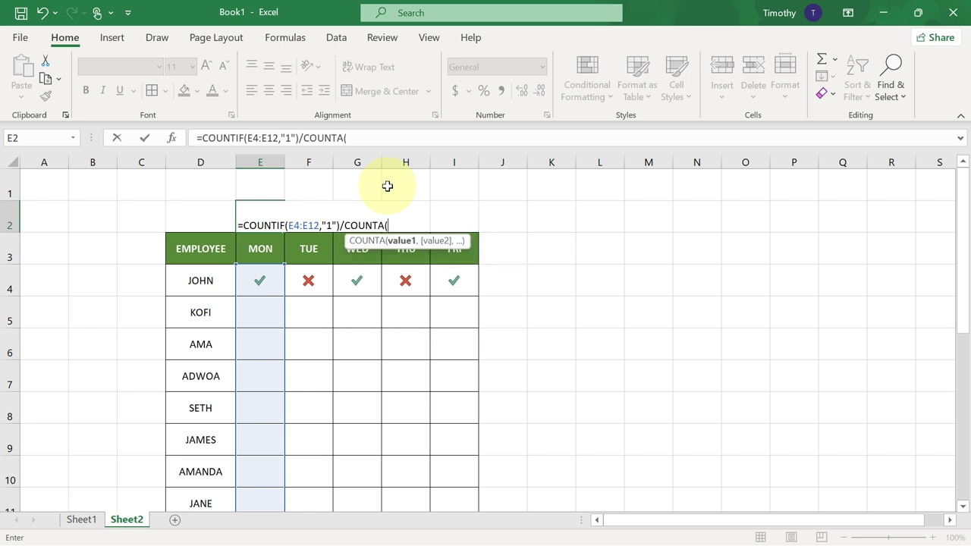
{"action": "left_click_drag", "start_coordinate": [201, 282], "coordinate": [208, 429]}
{"action": "scroll", "coordinate": [359, 364], "scroll_direction": "up", "scroll_amount": 1}
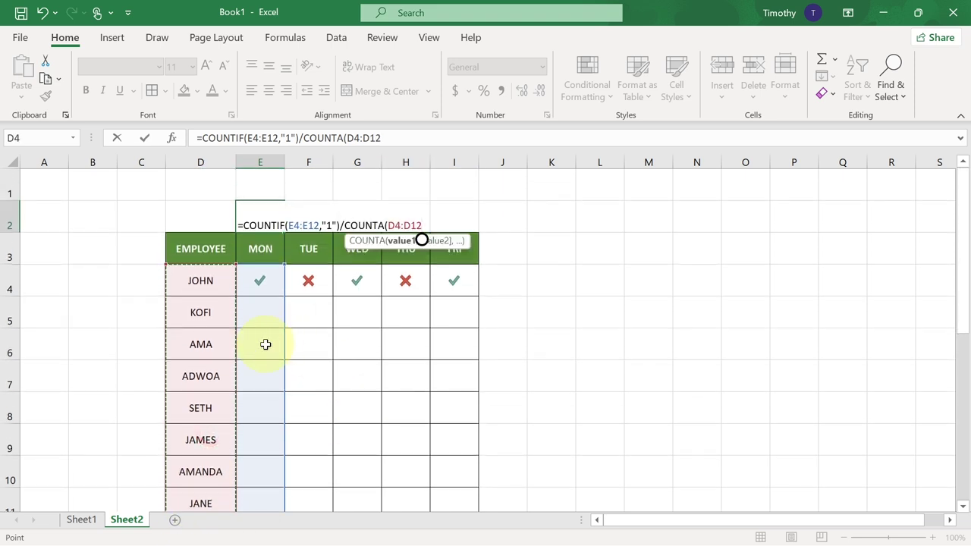
{"action": "key", "text": "F4"}
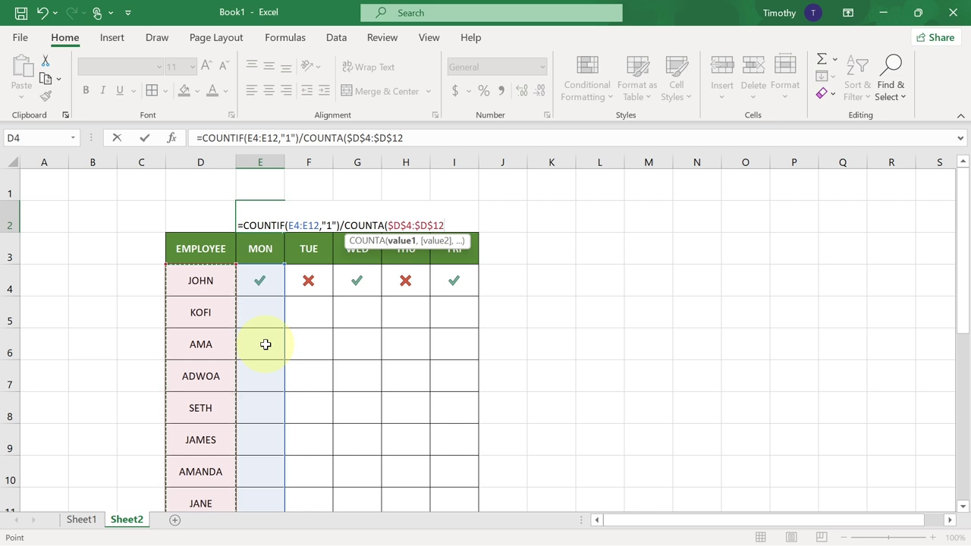
{"action": "key", "text": "Return"}
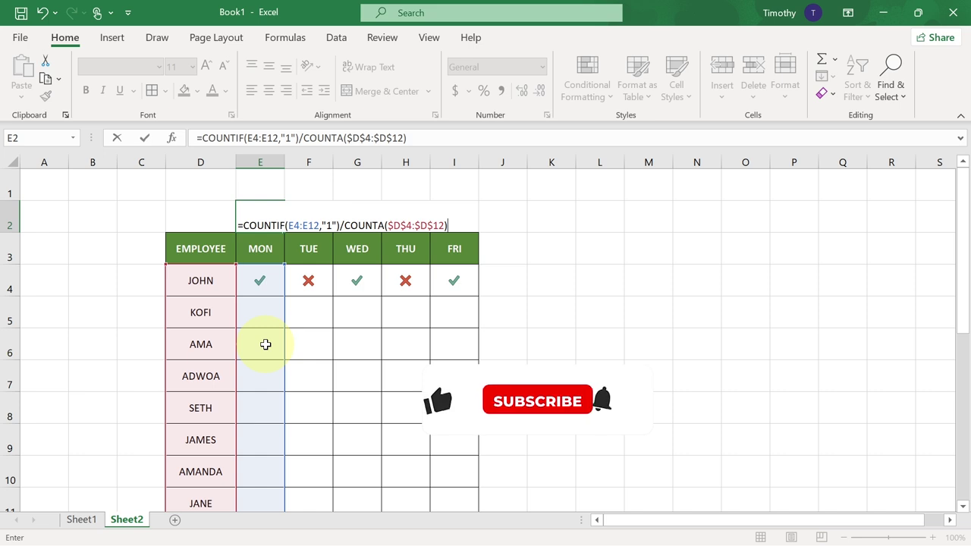
- Format E2 as a percentage and fill the attendance-rate formula across to I2
{"action": "left_click", "coordinate": [267, 217]}
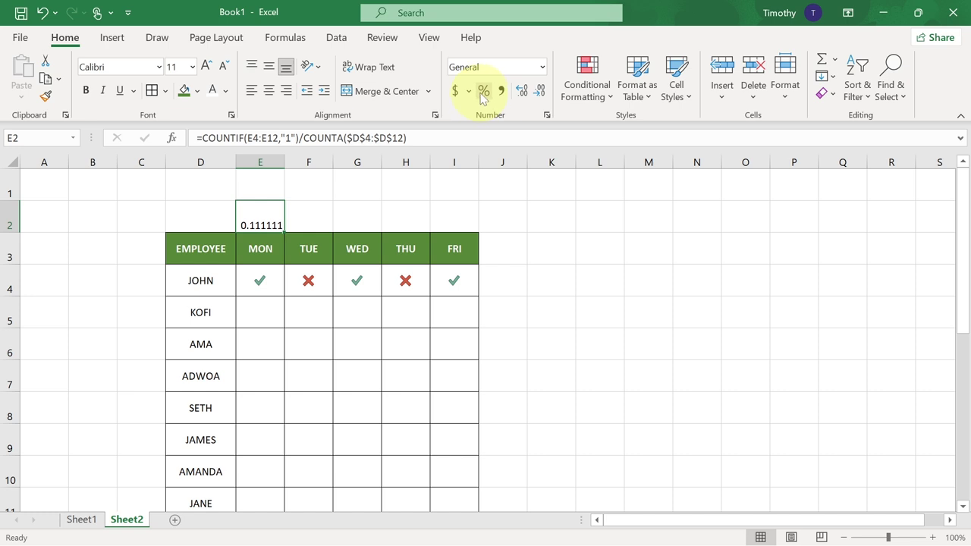
{"action": "left_click", "coordinate": [483, 92]}
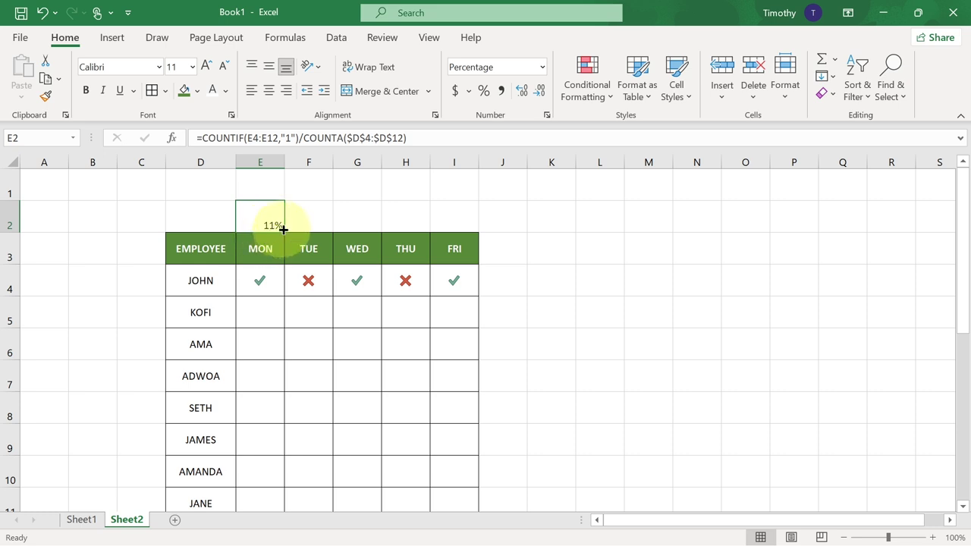
{"action": "left_click_drag", "start_coordinate": [282, 231], "coordinate": [431, 219]}
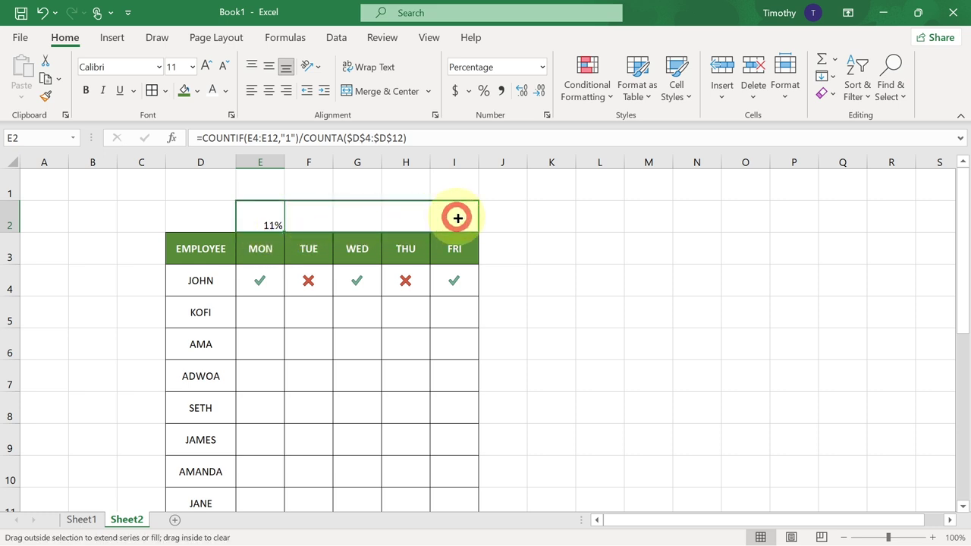
{"action": "left_click_drag", "start_coordinate": [457, 218], "coordinate": [457, 218]}
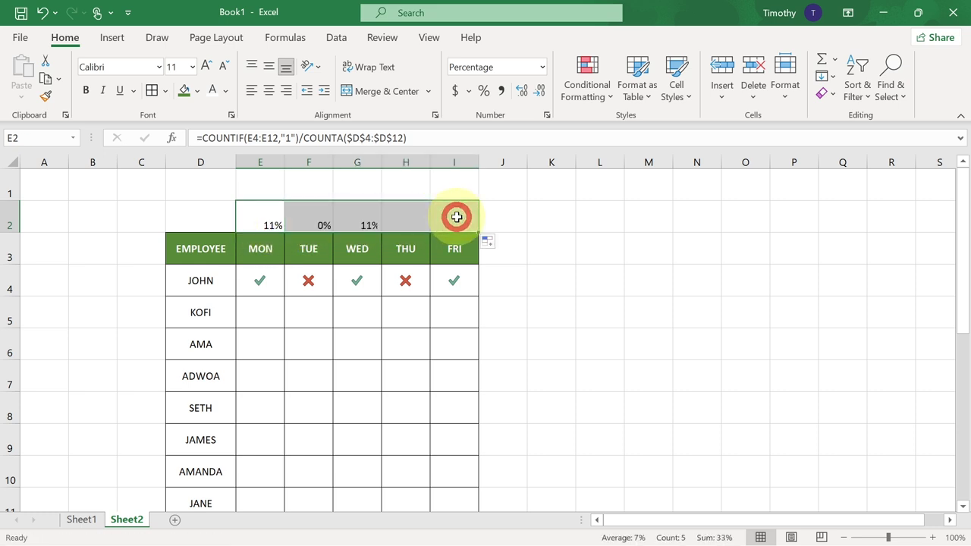
- Mark the second employee present on Monday by entering 1 in E5
{"action": "left_click", "coordinate": [259, 317]}
{"action": "type", "text": "1"}
{"action": "key", "text": "Tab"}
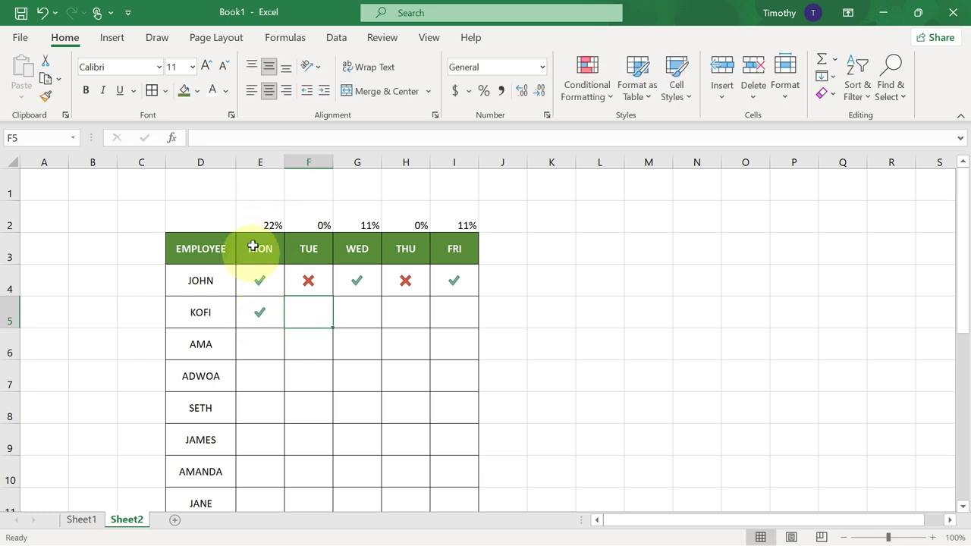
{"action": "left_click_drag", "start_coordinate": [254, 216], "coordinate": [275, 213]}
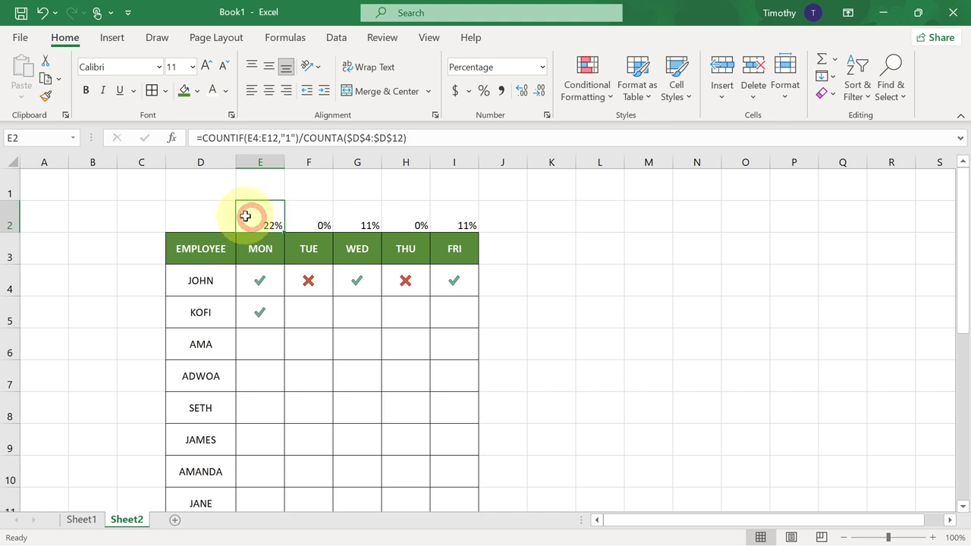
- Apply blue Gradient Fill data bars to the daily percentages in E2:I2
{"action": "left_click_drag", "start_coordinate": [251, 218], "coordinate": [445, 213]}
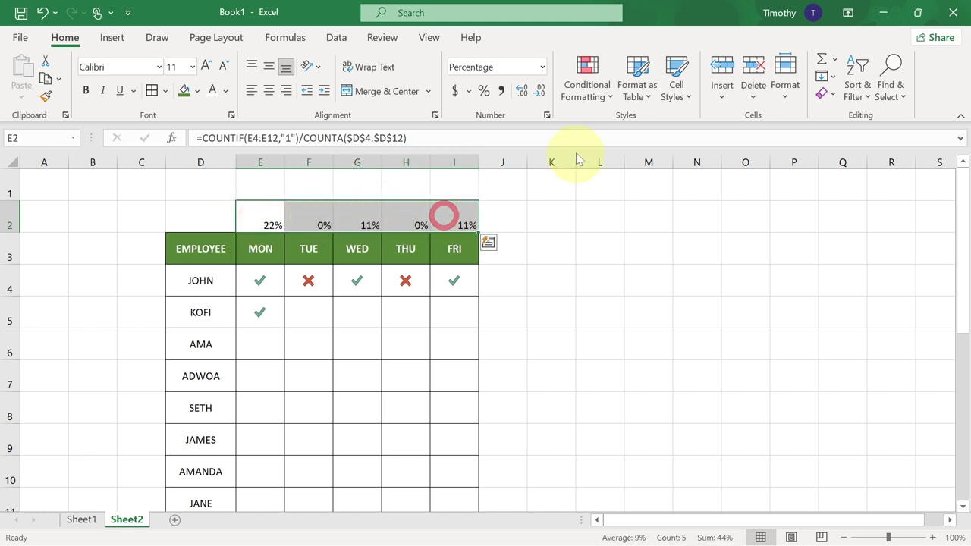
{"action": "left_click", "coordinate": [610, 96]}
{"action": "mouse_move", "coordinate": [617, 203]}
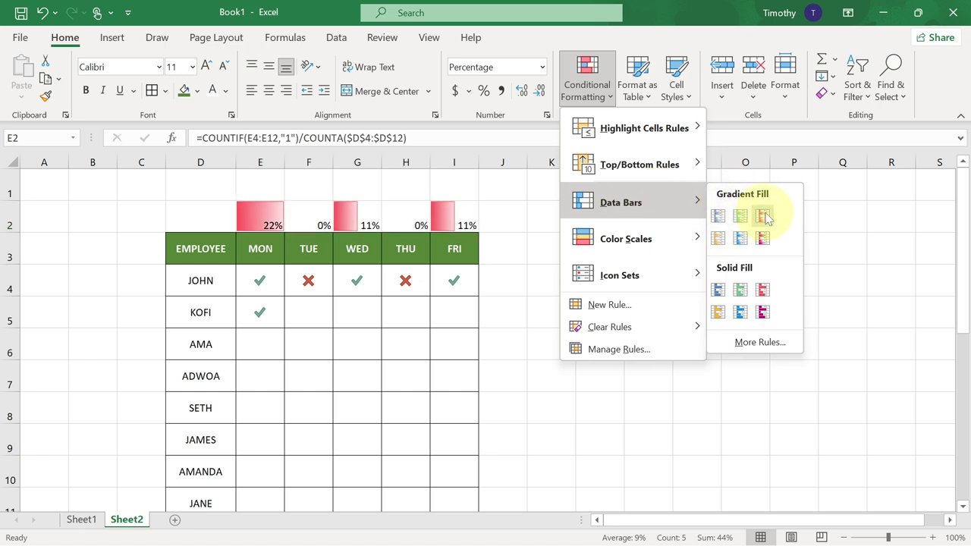
{"action": "left_click", "coordinate": [735, 234]}
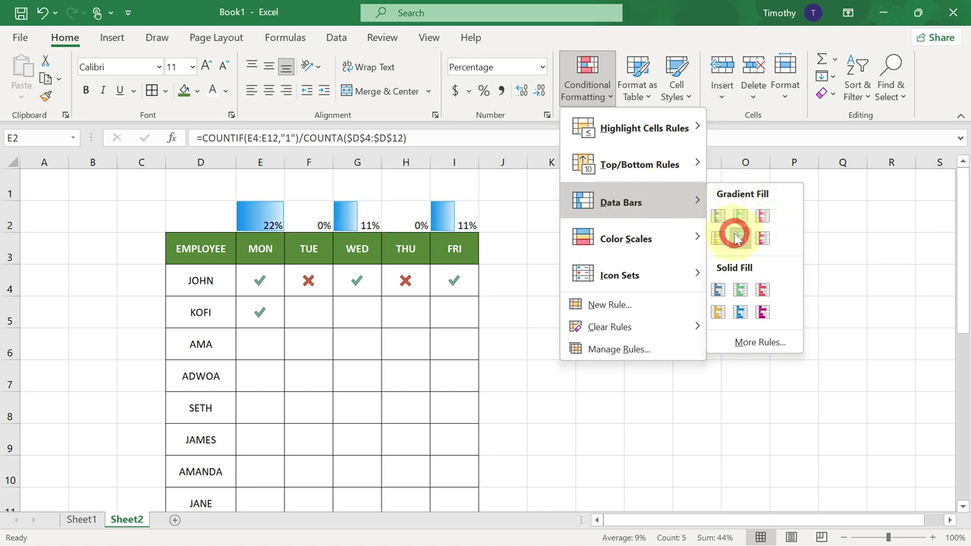
{"action": "left_click", "coordinate": [308, 317]}
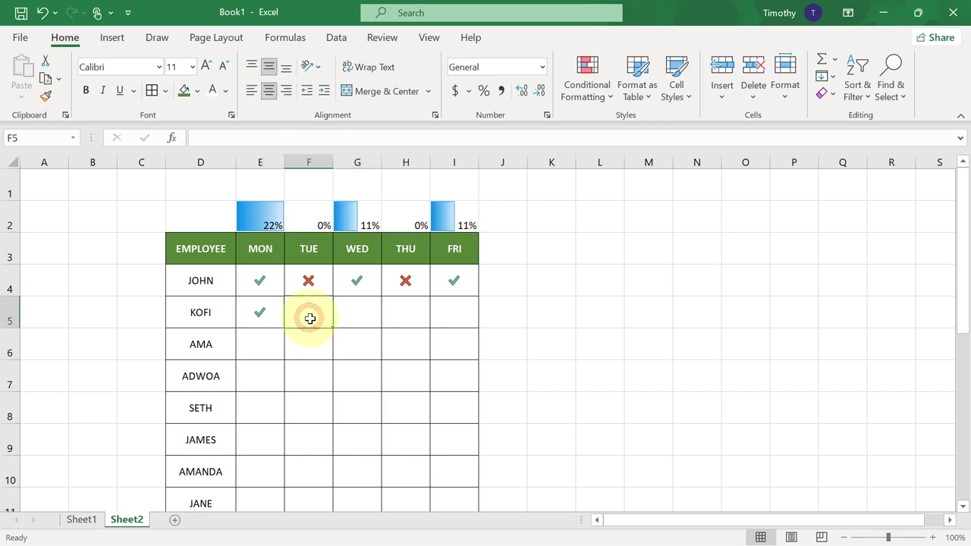
- Mark the second employee present for Tuesday through Friday
{"action": "type", "text": "P"}
{"action": "key", "text": "Tab"}
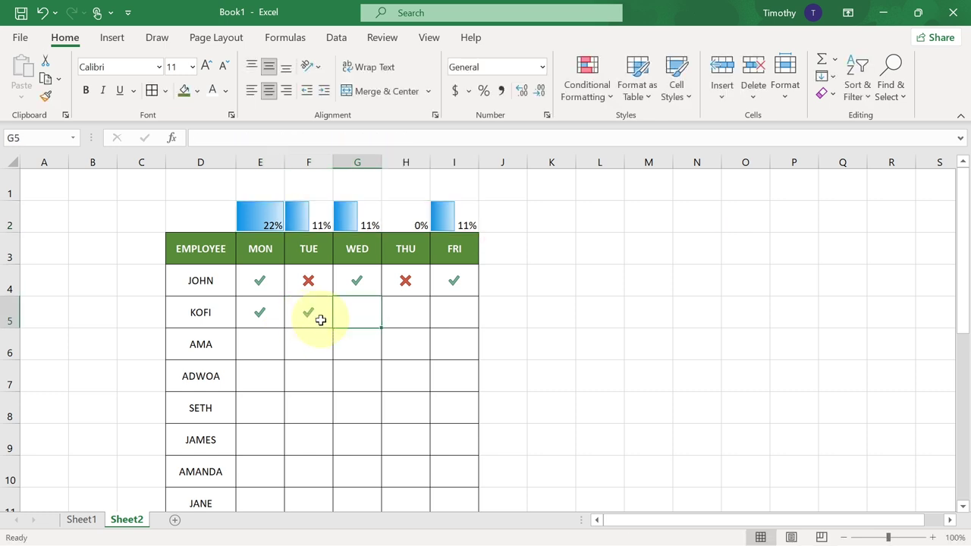
{"action": "type", "text": "P"}
{"action": "key", "text": "Tab"}
{"action": "type", "text": "P"}
{"action": "key", "text": "Tab"}
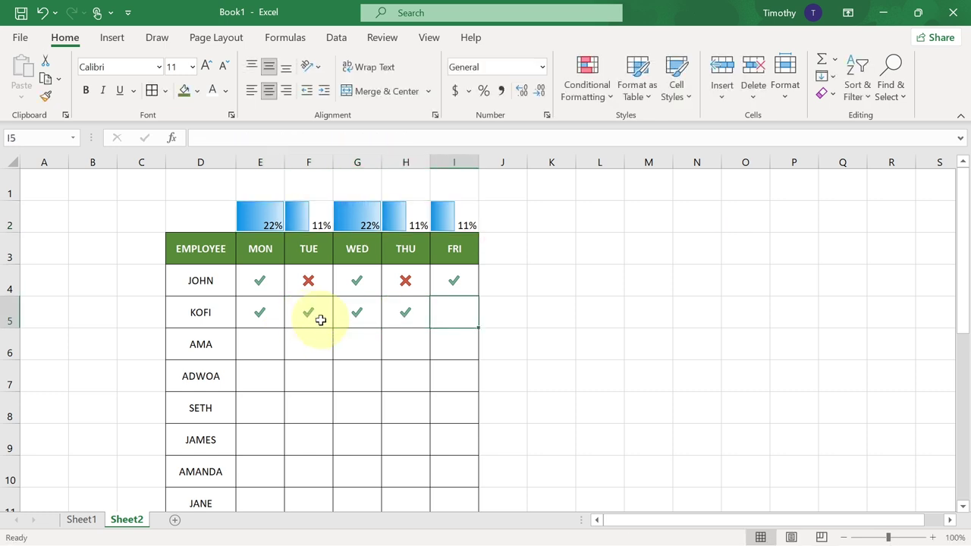
{"action": "type", "text": "P"}
{"action": "key", "text": "Tab"}
- Record the third employee as present, absent, present, present, absent for Monday–Friday
{"action": "left_click", "coordinate": [257, 344]}
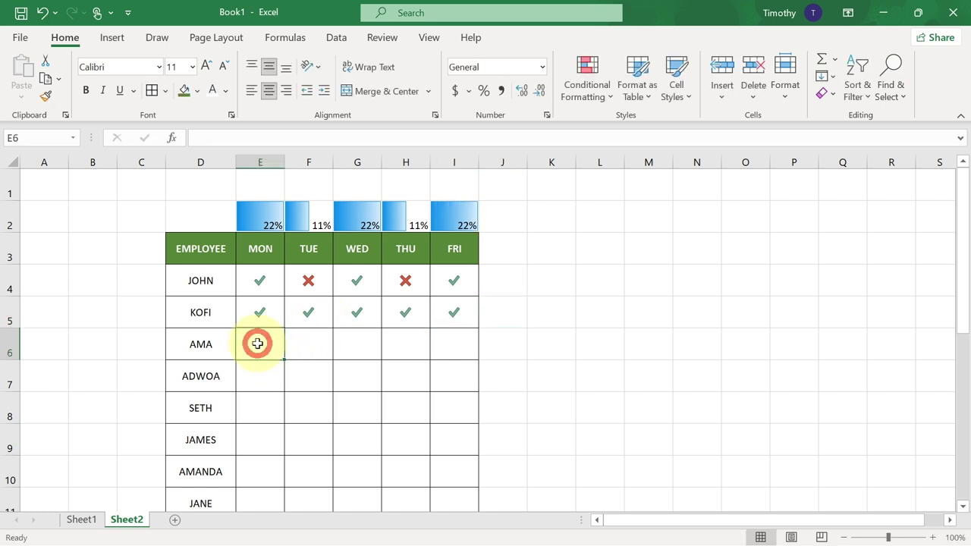
{"action": "type", "text": "P"}
{"action": "key", "text": "Tab"}
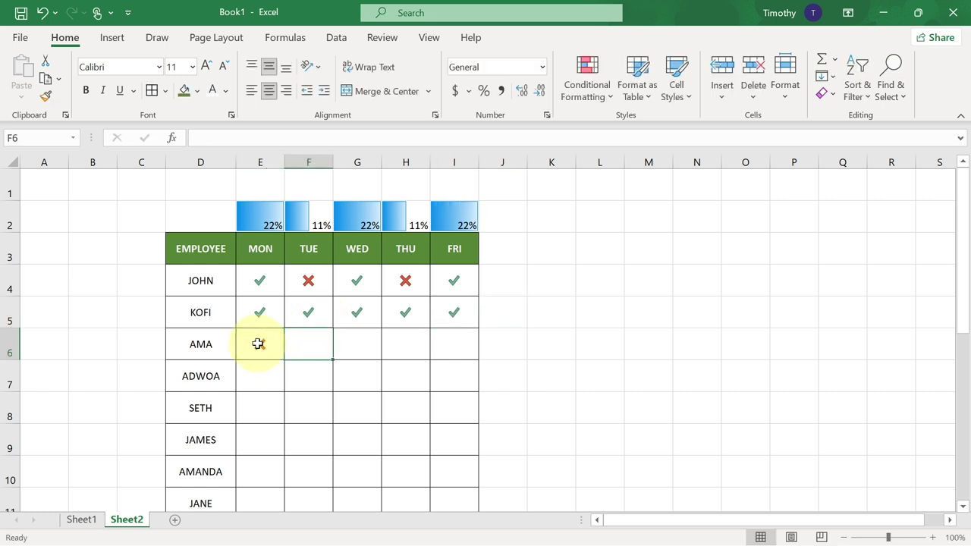
{"action": "type", "text": "O"}
{"action": "key", "text": "Tab"}
{"action": "type", "text": "P"}
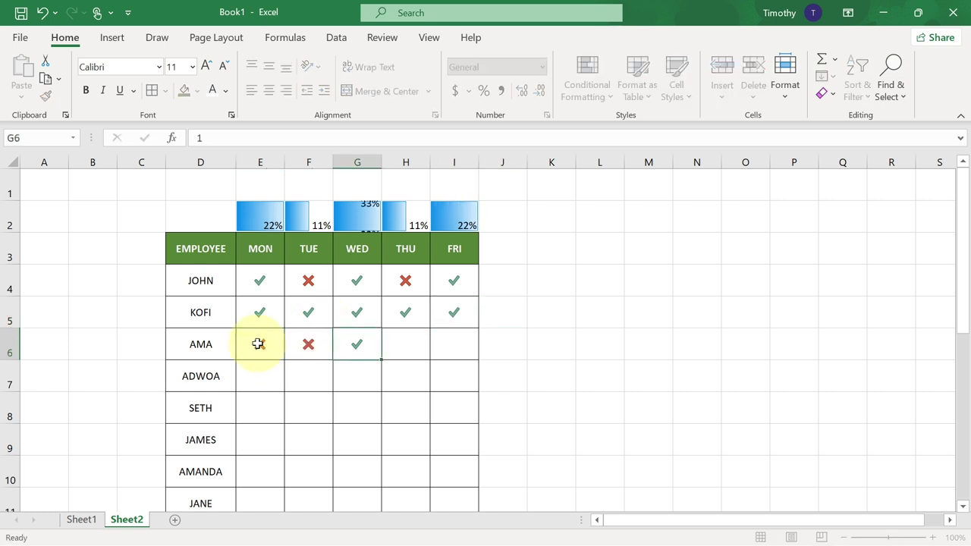
{"action": "key", "text": "Tab"}
{"action": "type", "text": "P"}
{"action": "key", "text": "Tab"}
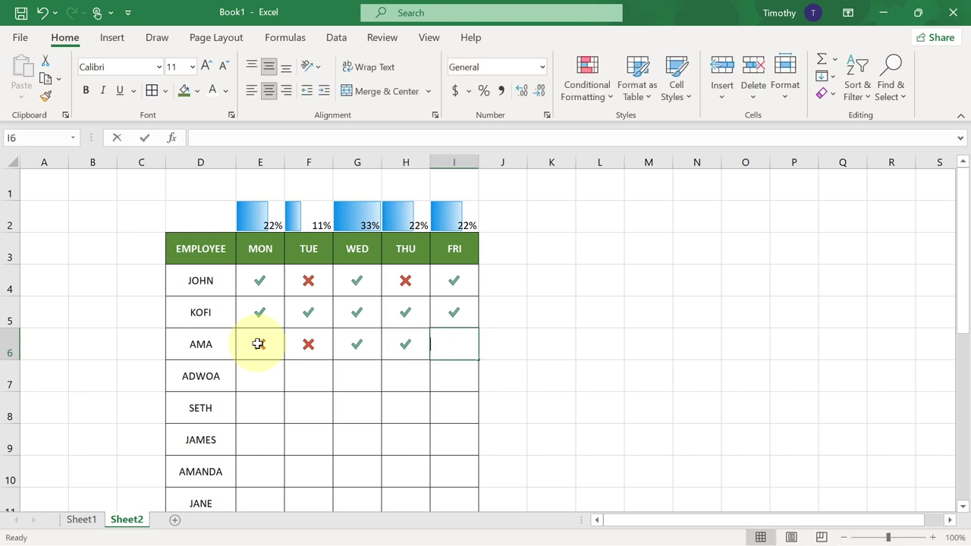
{"action": "type", "text": "O"}
{"action": "key", "text": "Tab"}
- Enter 1, 0, 1, 0, 1 for the fourth employee's Monday to Friday
{"action": "left_click", "coordinate": [258, 377]}
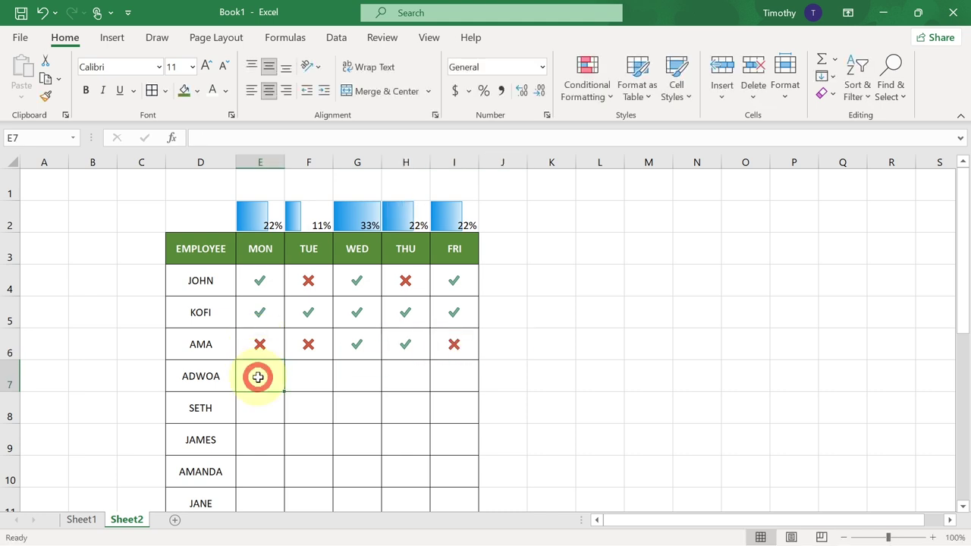
{"action": "type", "text": "1"}
{"action": "key", "text": "Tab"}
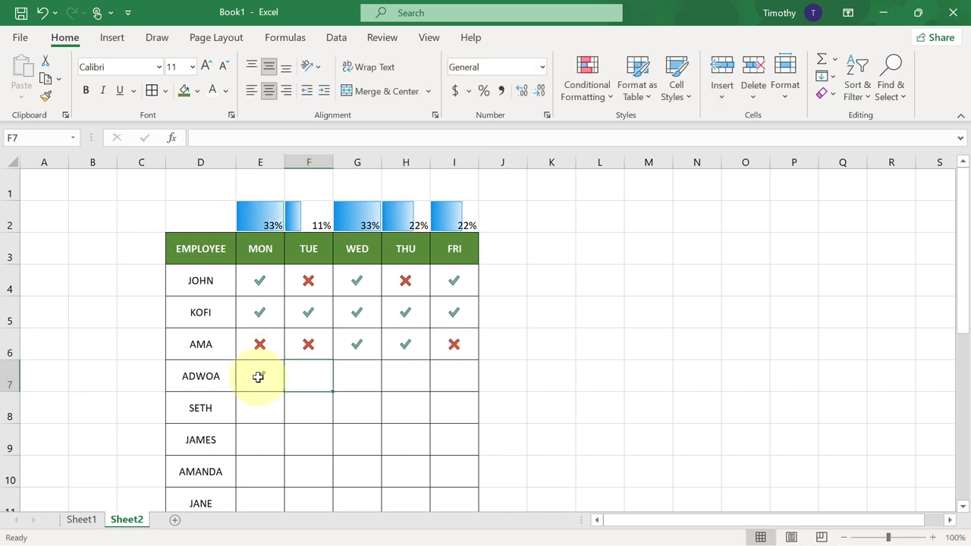
{"action": "type", "text": "0"}
{"action": "key", "text": "Tab"}
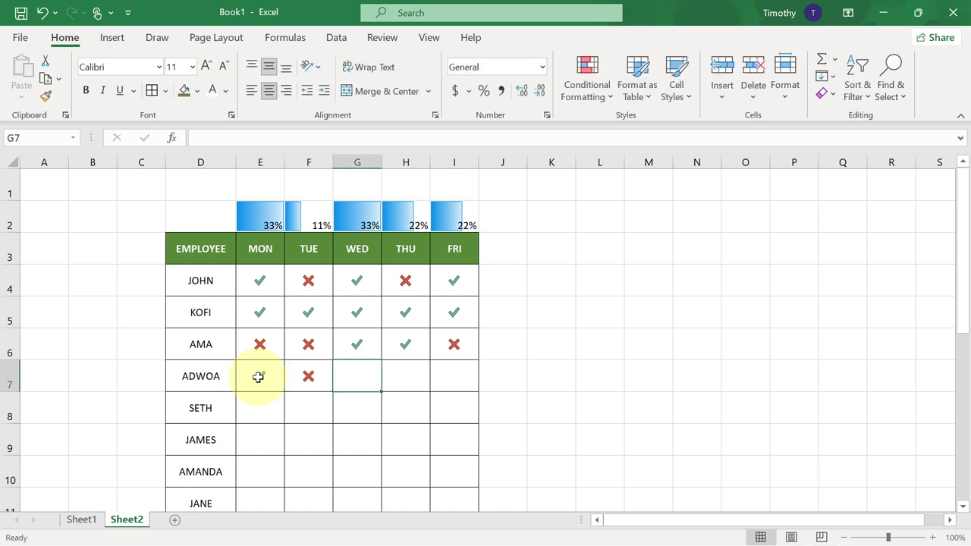
{"action": "type", "text": "1"}
{"action": "key", "text": "Tab"}
{"action": "type", "text": "0"}
{"action": "key", "text": "Tab"}
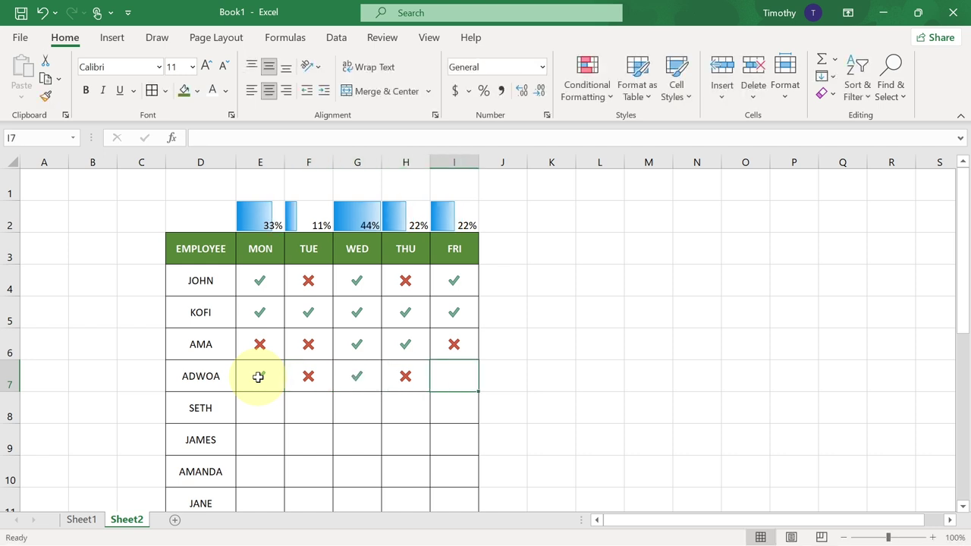
{"action": "type", "text": "1"}
{"action": "key", "text": "Return"}
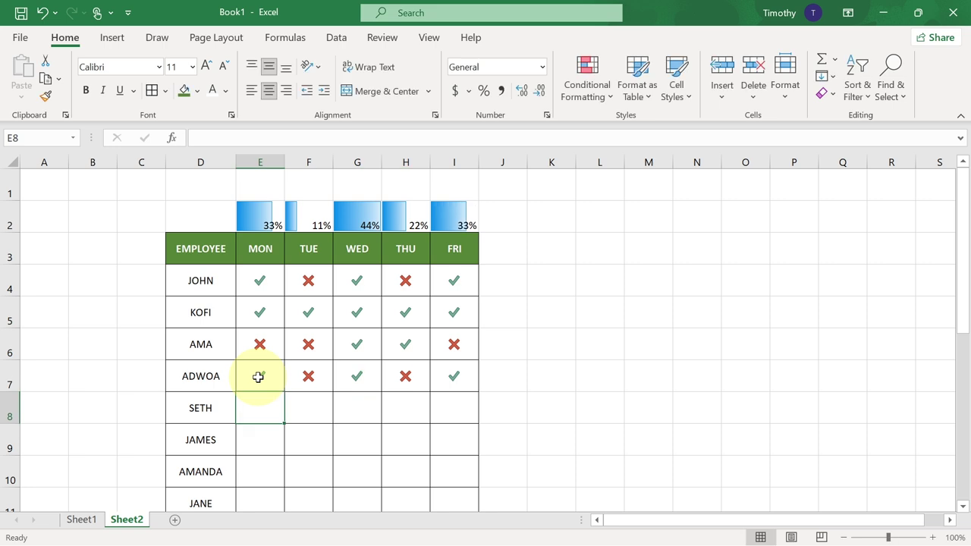